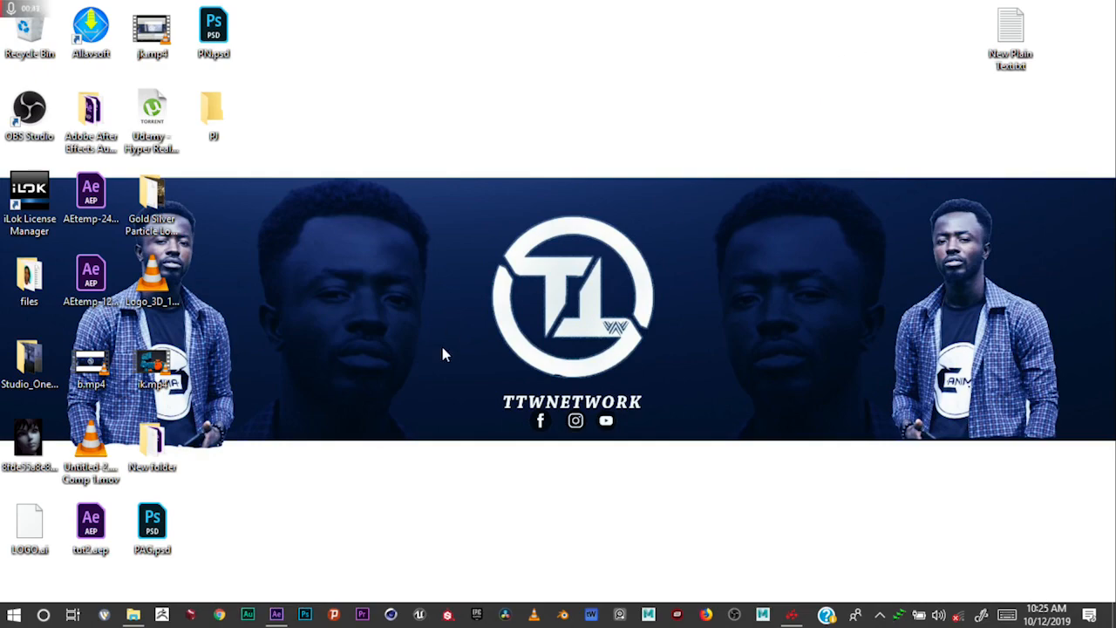
Switch to After Effects and play the finished ground-logo composite from near its first frame.
left_click(280, 615)
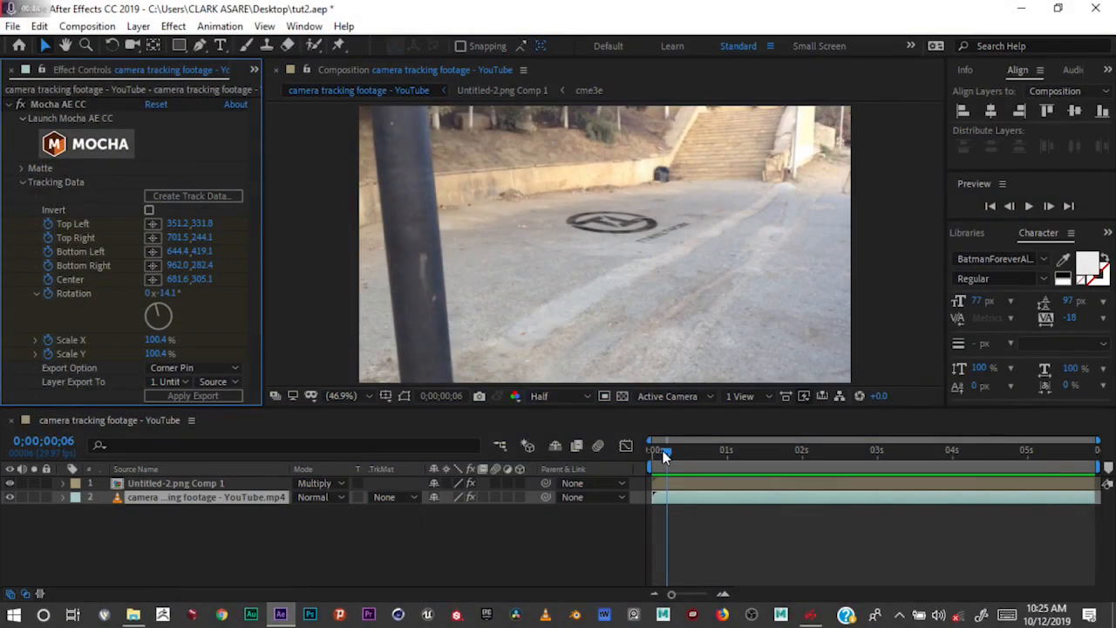
left_click_drag(662, 455, 654, 460)
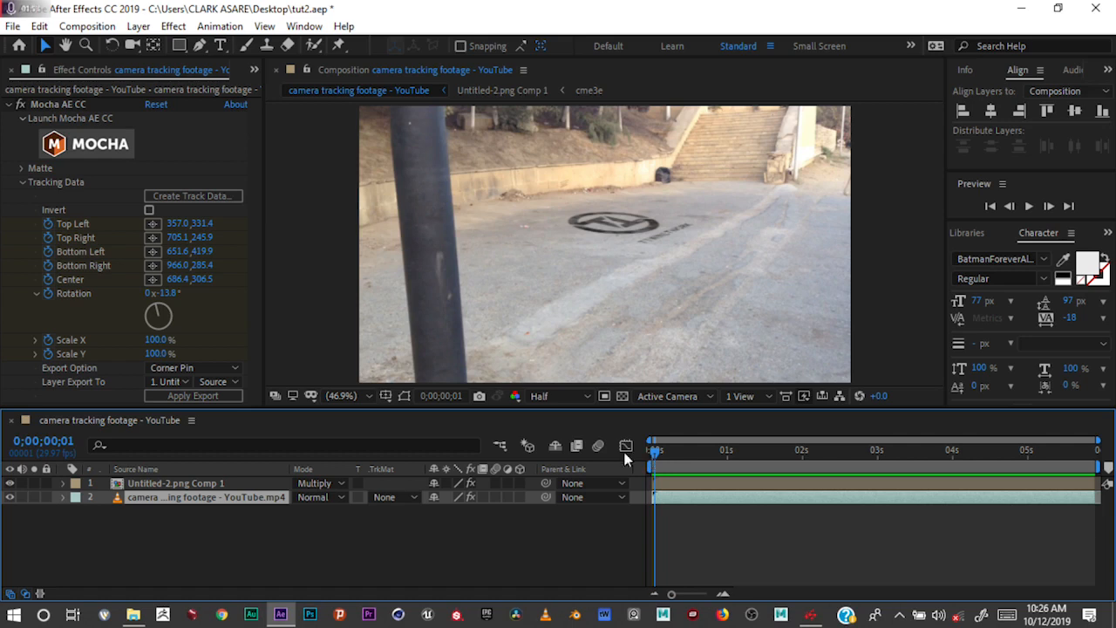
key("space")
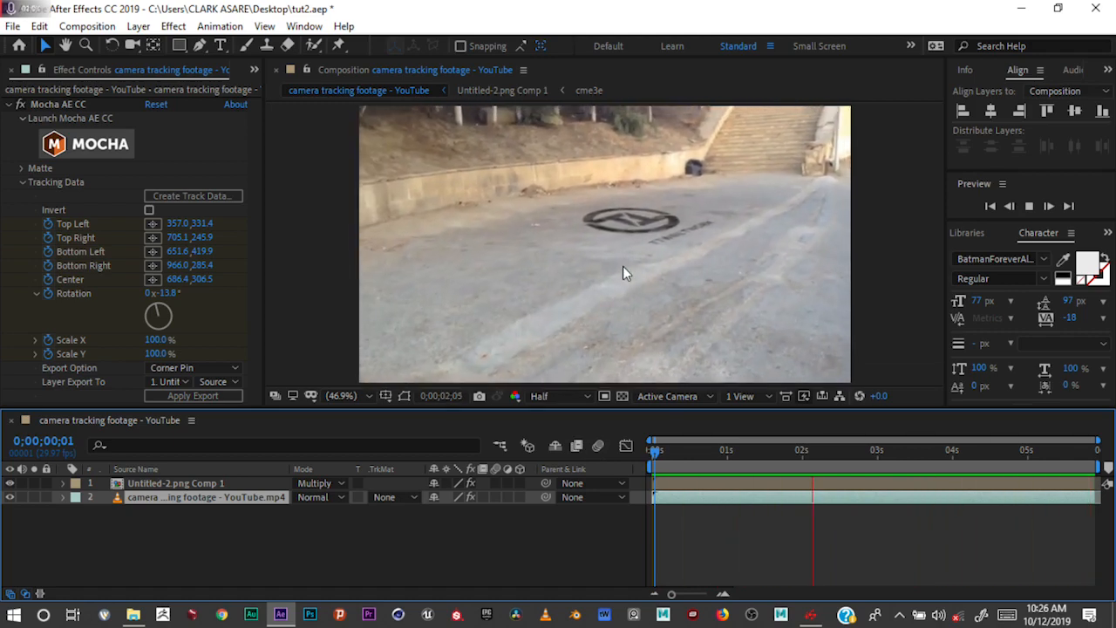
Hide the Untitled-2.png Comp 1 layer and return to the first frame to examine the plain footage.
left_click(11, 484)
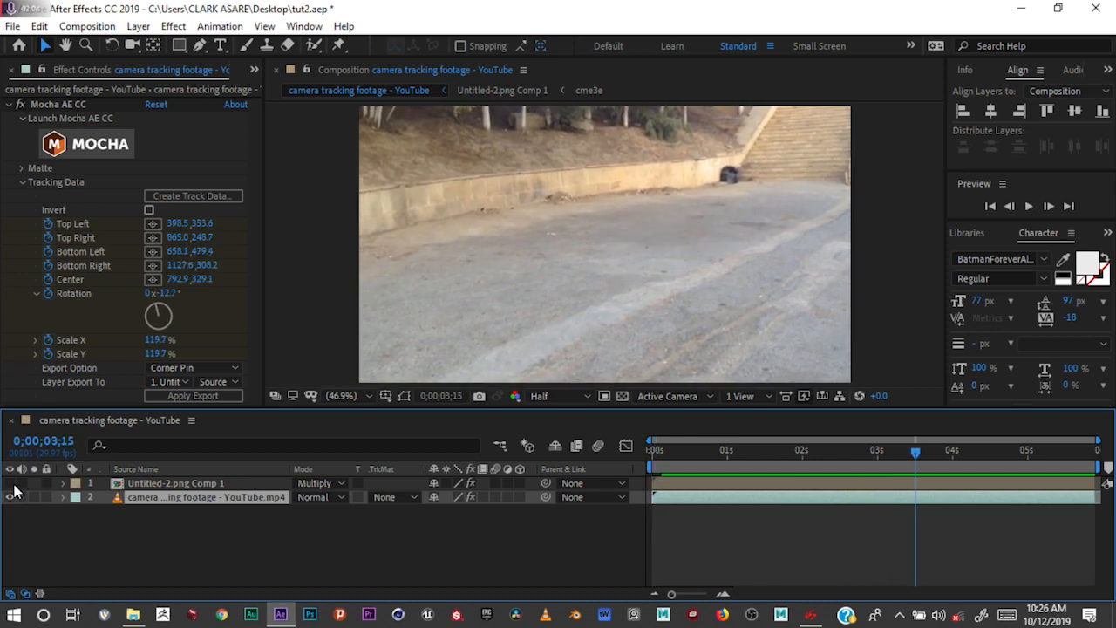
left_click(650, 460)
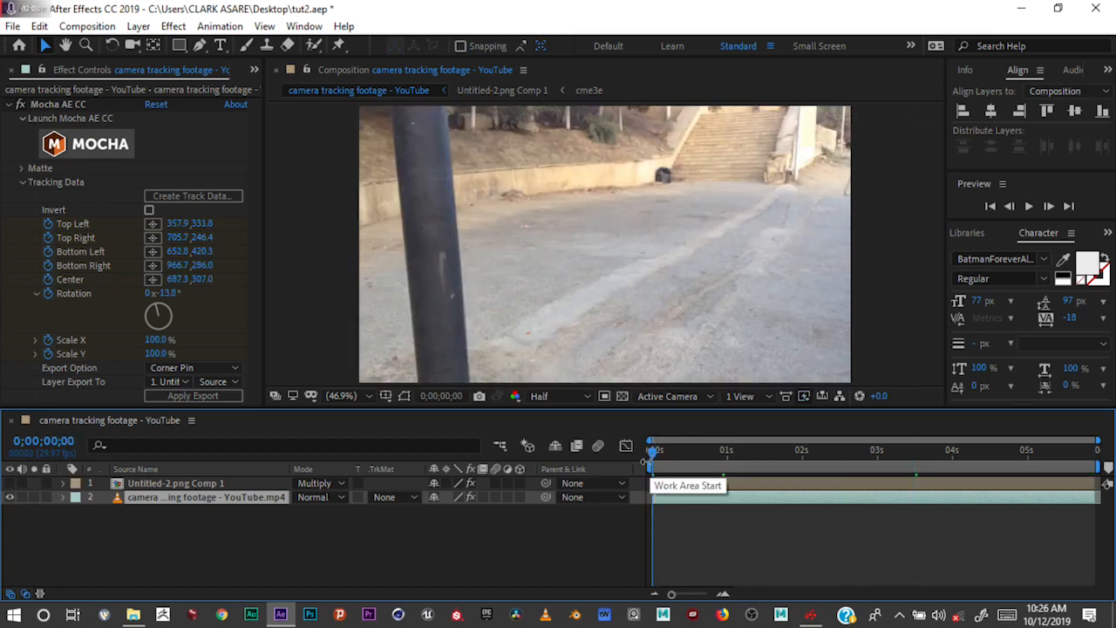
mouse_move(653, 461)
left_mouse_down()
mouse_move(706, 454)
mouse_move(641, 469)
mouse_move(751, 449)
mouse_move(634, 452)
left_mouse_up()
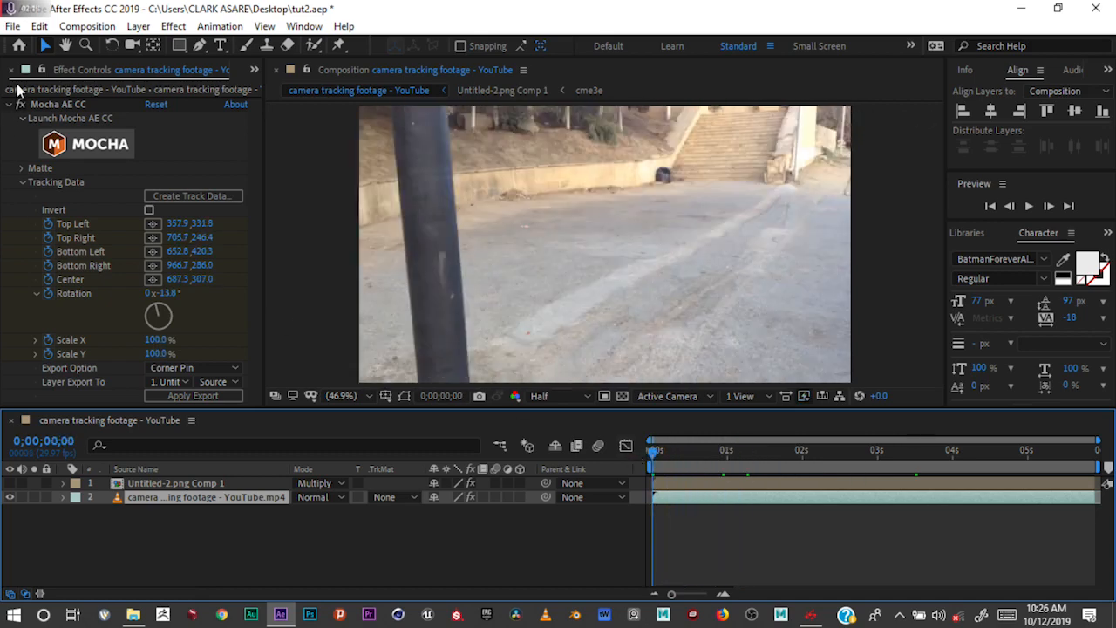
Create a new composition from the camera tracking footage MP4 in the project.
left_click(253, 70)
left_click(265, 86)
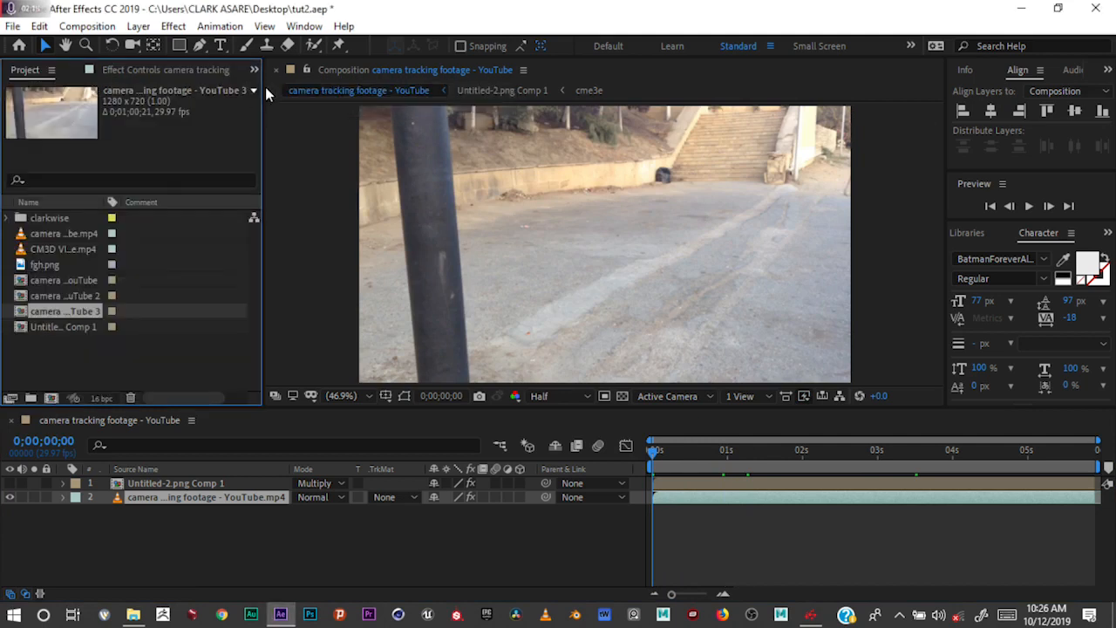
left_click(73, 234)
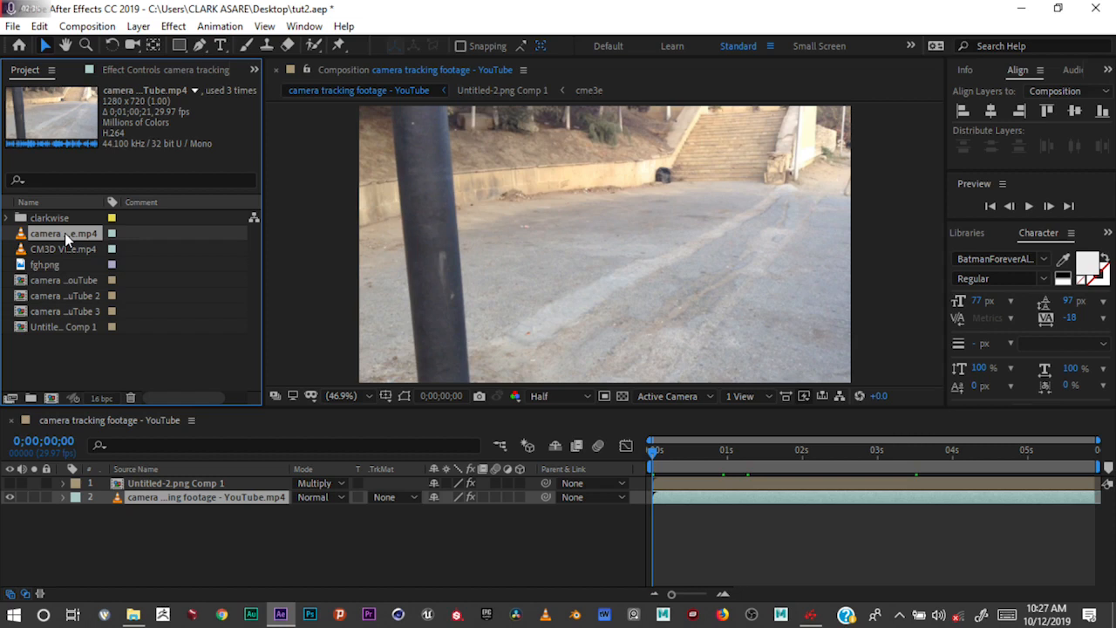
left_click_drag(64, 233, 57, 398)
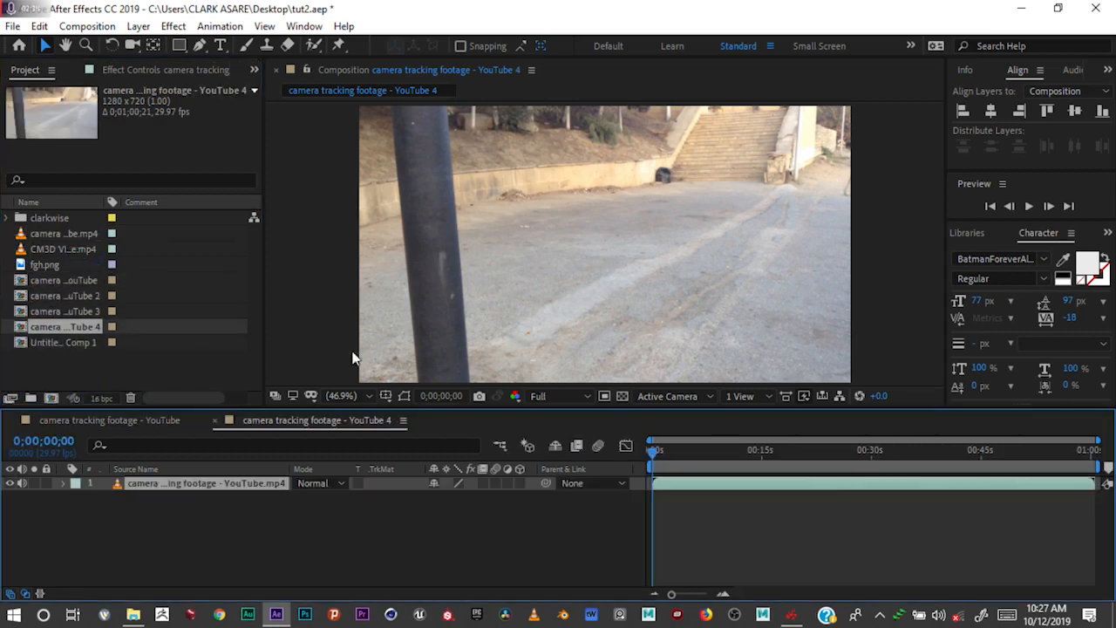
Try the composition preview at Half resolution and return it to Full.
left_click(544, 394)
left_click(556, 439)
left_click(556, 397)
left_click(554, 447)
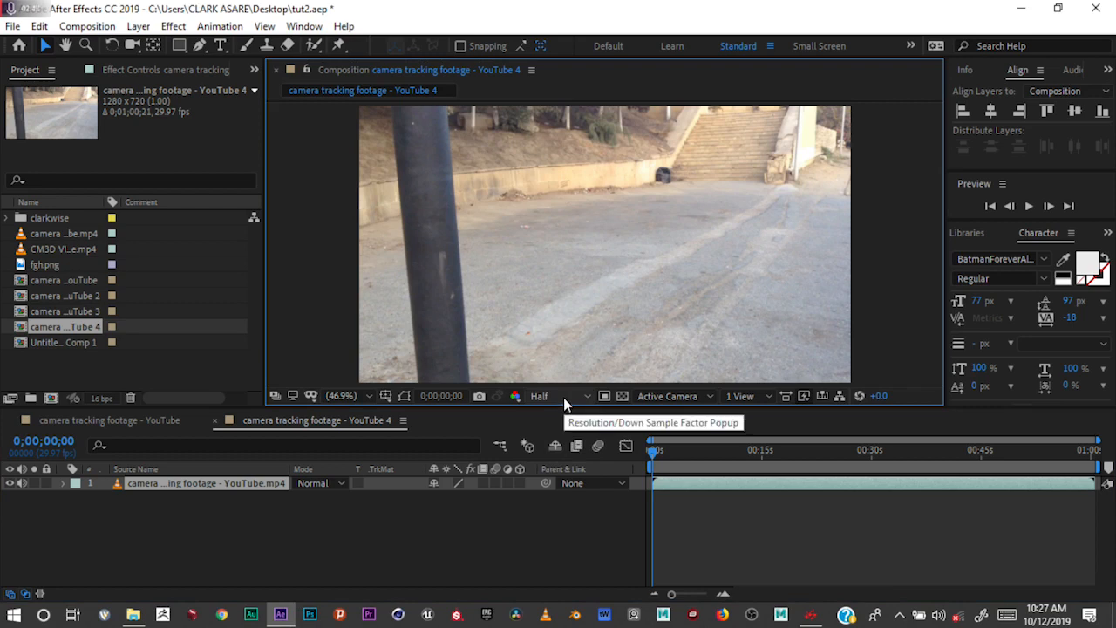
left_click(563, 396)
left_click(545, 434)
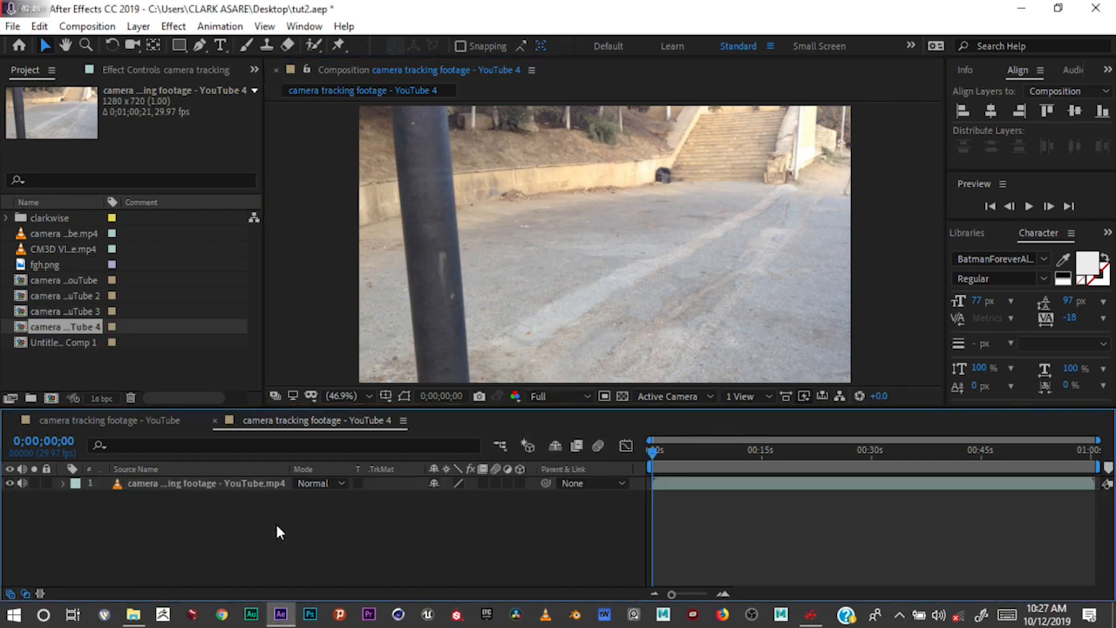
Apply the Boris FX Mocha AE CC effect to the camera tracking footage layer.
left_click(154, 483)
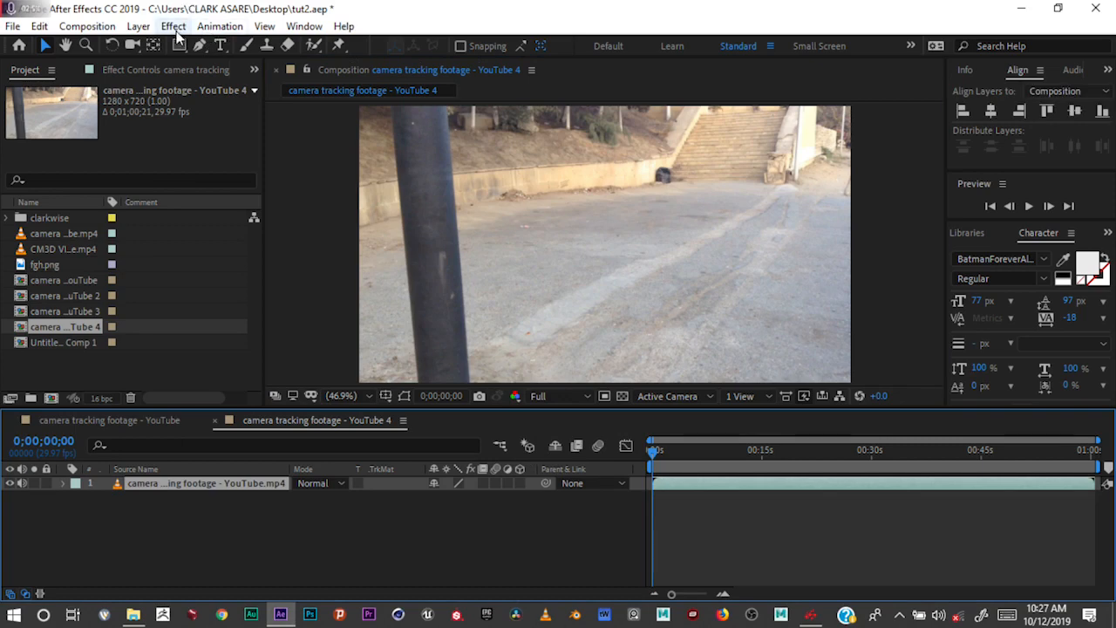
left_click(174, 26)
mouse_move(209, 148)
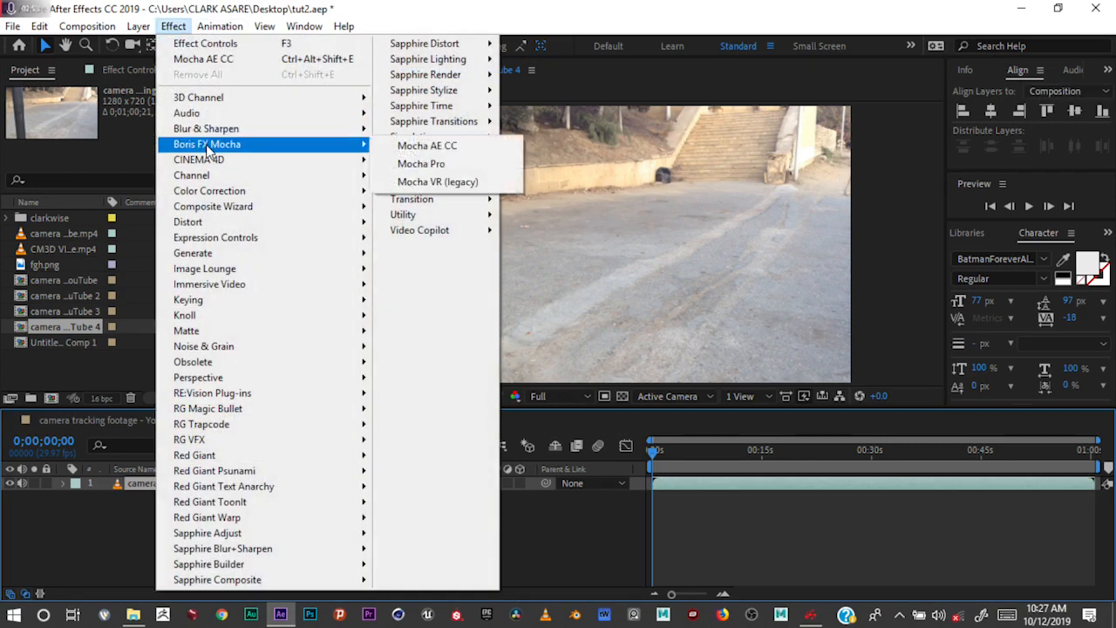
left_click(410, 148)
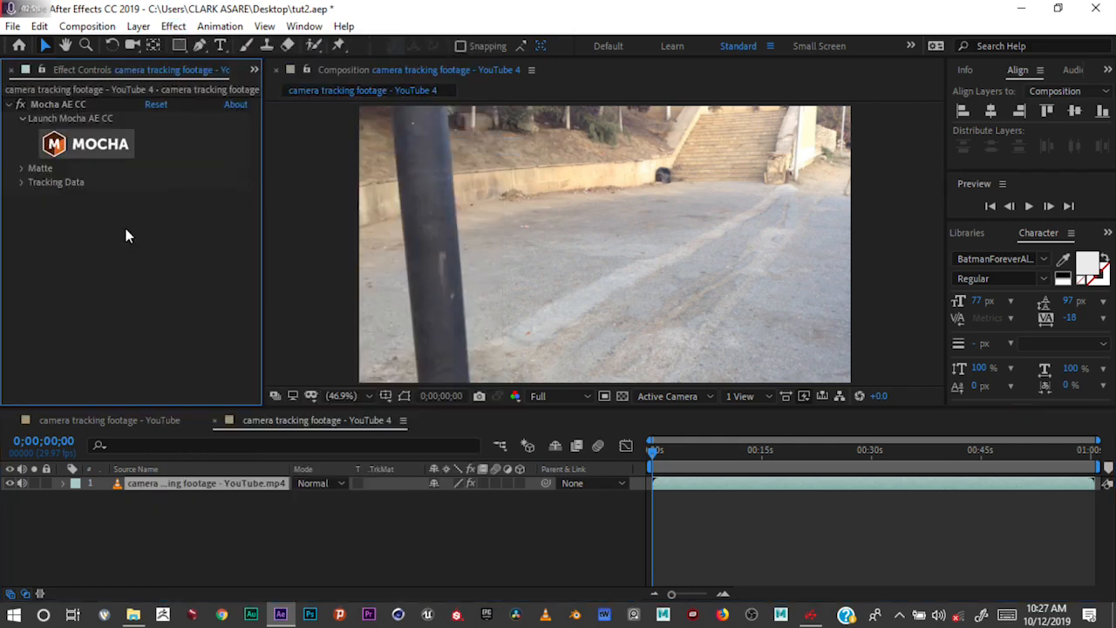
left_click(57, 150)
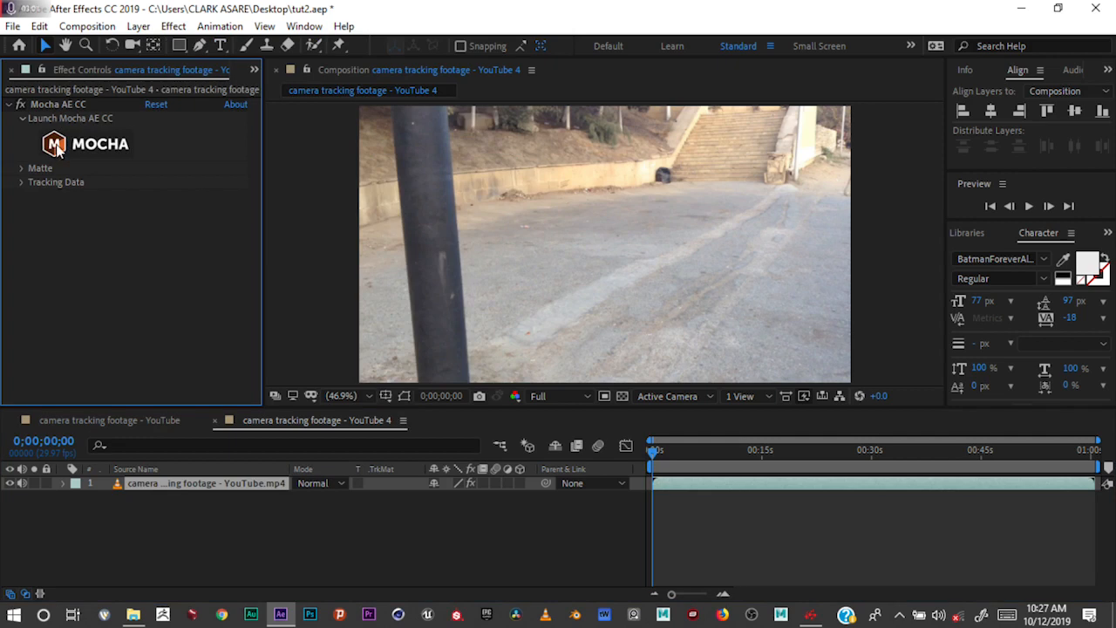
End the work area at 0;00;08;28, trim the composition to it, and go back to the start of the footage.
left_click(721, 456)
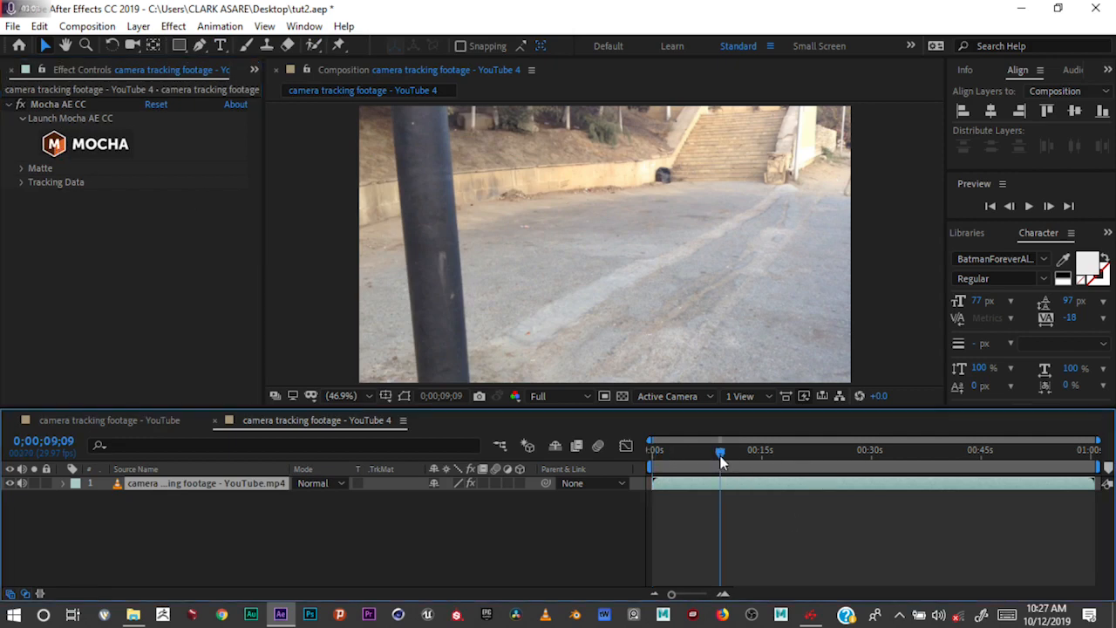
left_click_drag(720, 460, 729, 458)
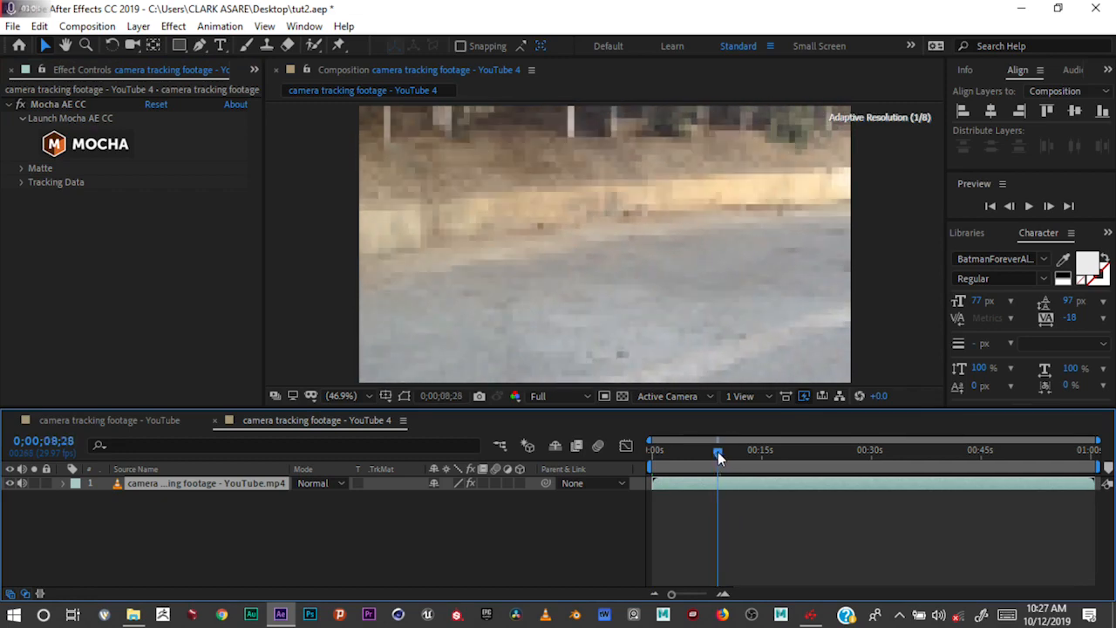
key("n")
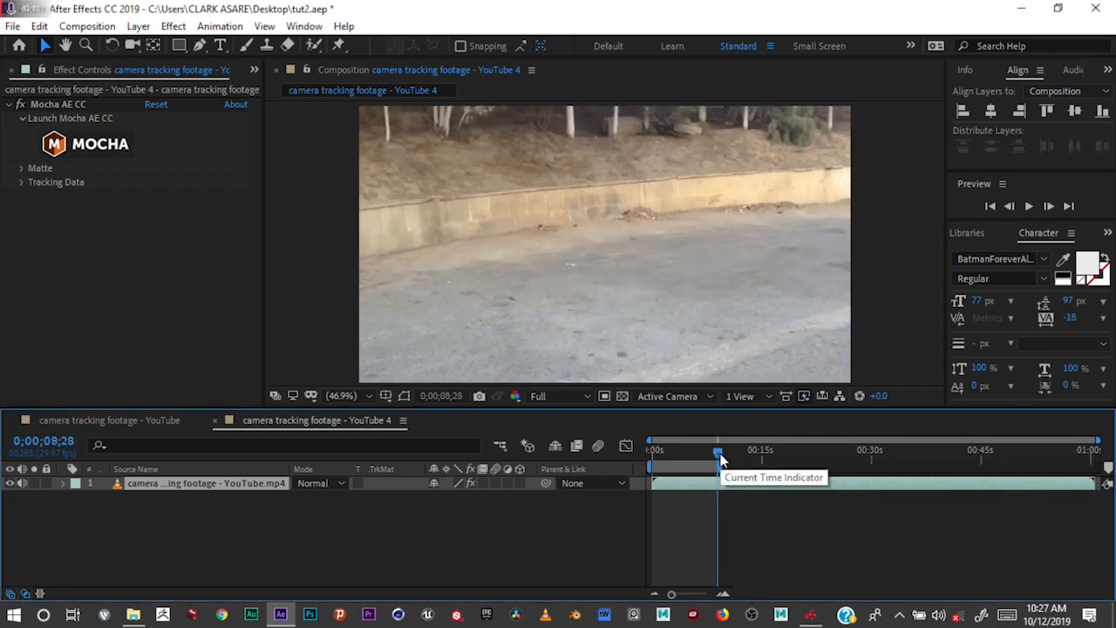
right_click(717, 464)
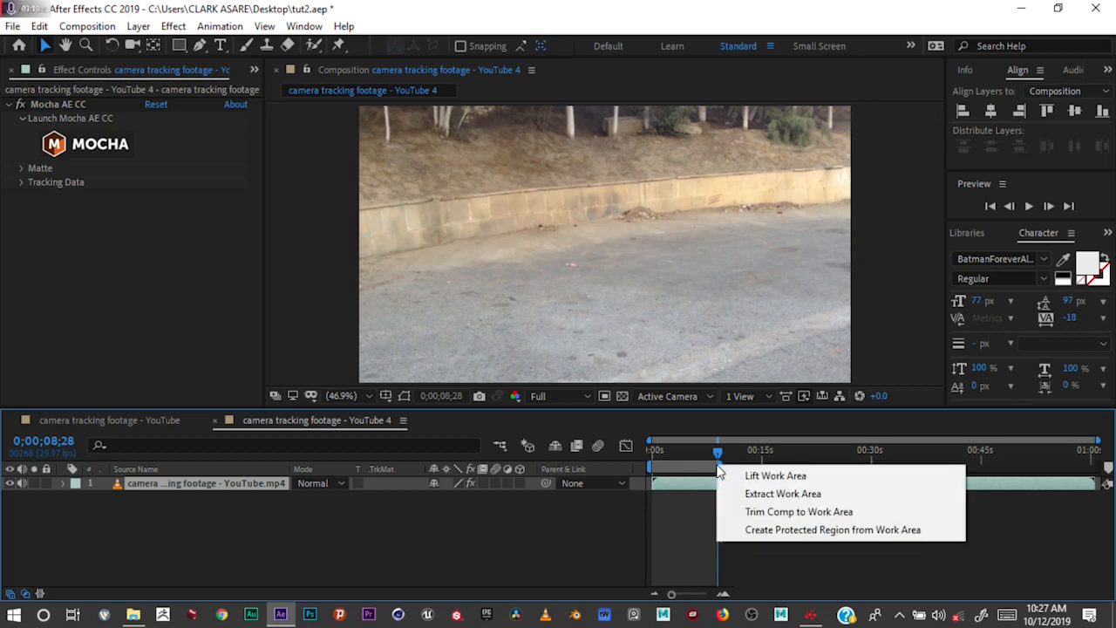
left_click(751, 509)
left_click_drag(698, 451, 655, 450)
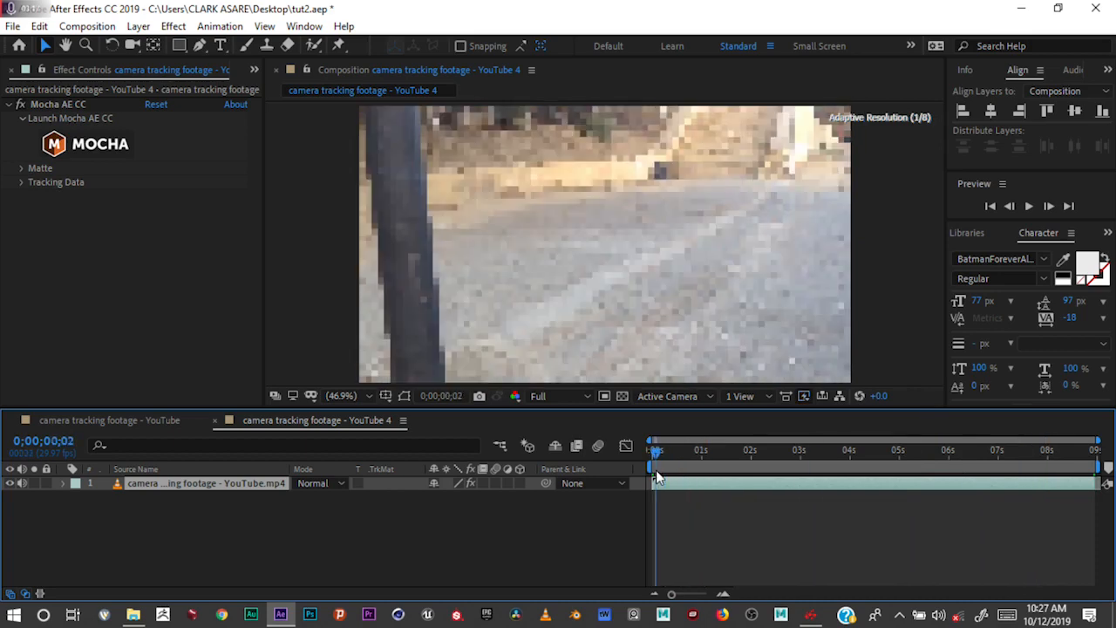
Open the footage in Mocha and draw a closed four-point X-Spline on the asphalt between the pole and the light strip.
left_click(119, 148)
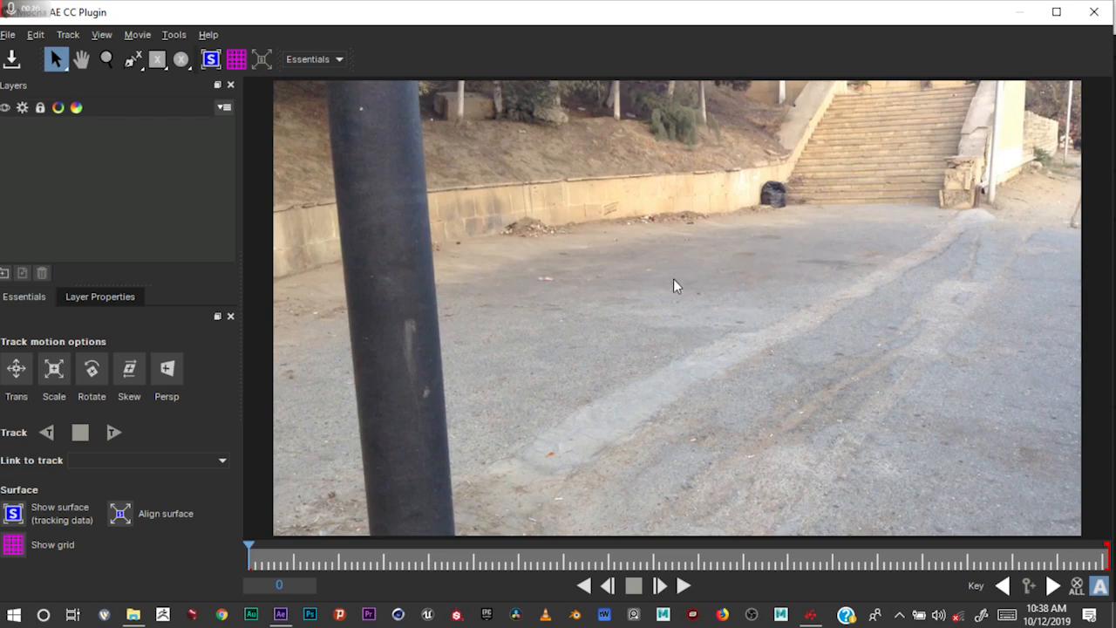
left_click(130, 60)
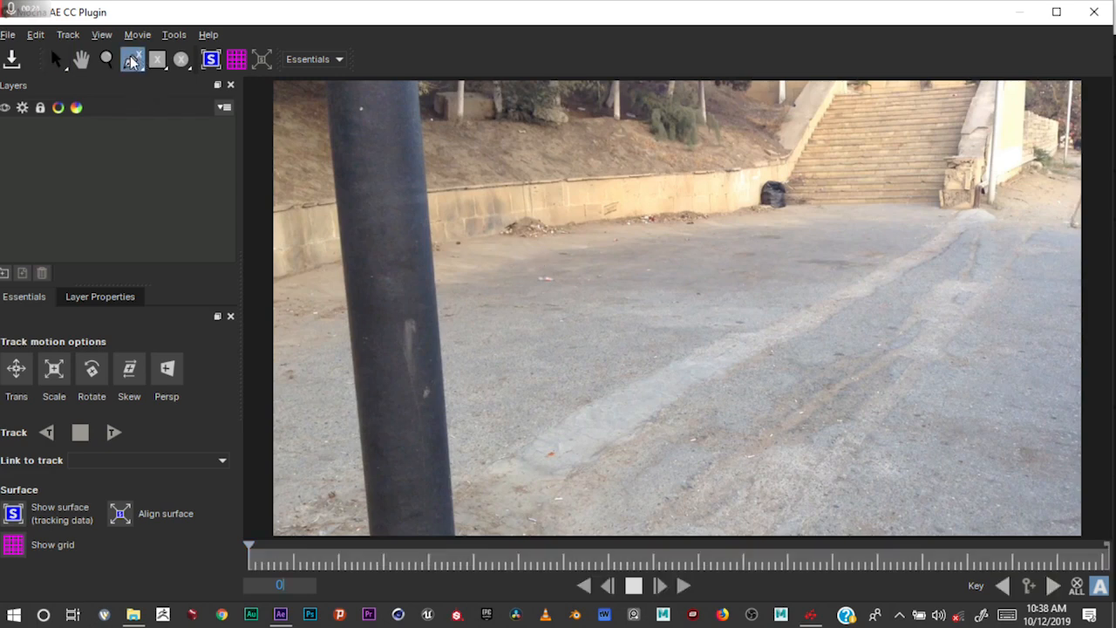
left_click(135, 63)
left_click(495, 293)
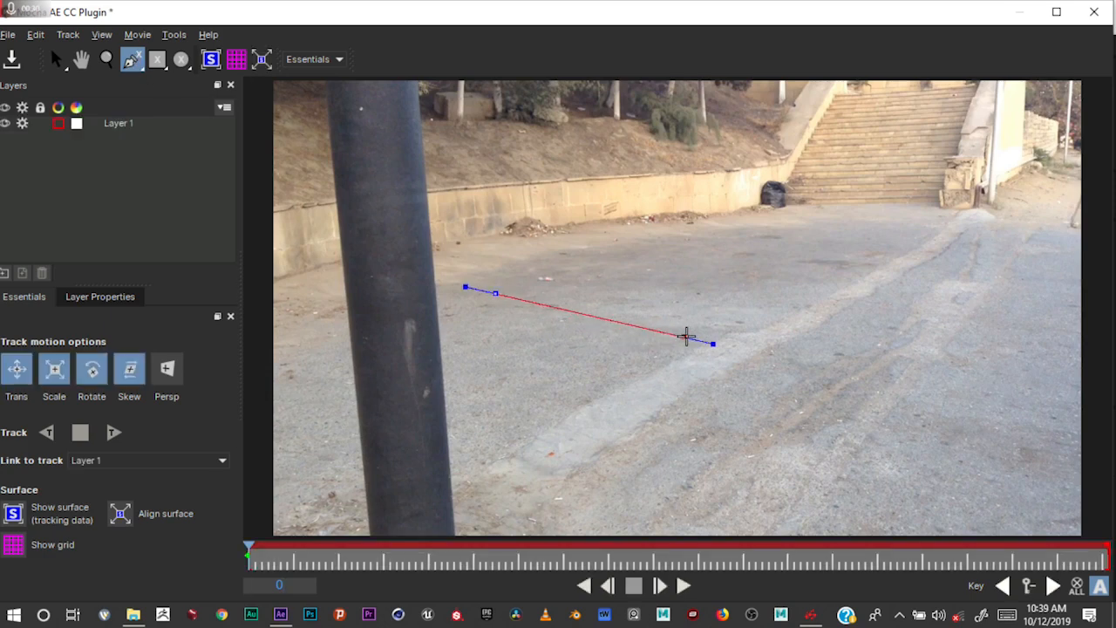
left_click(705, 341)
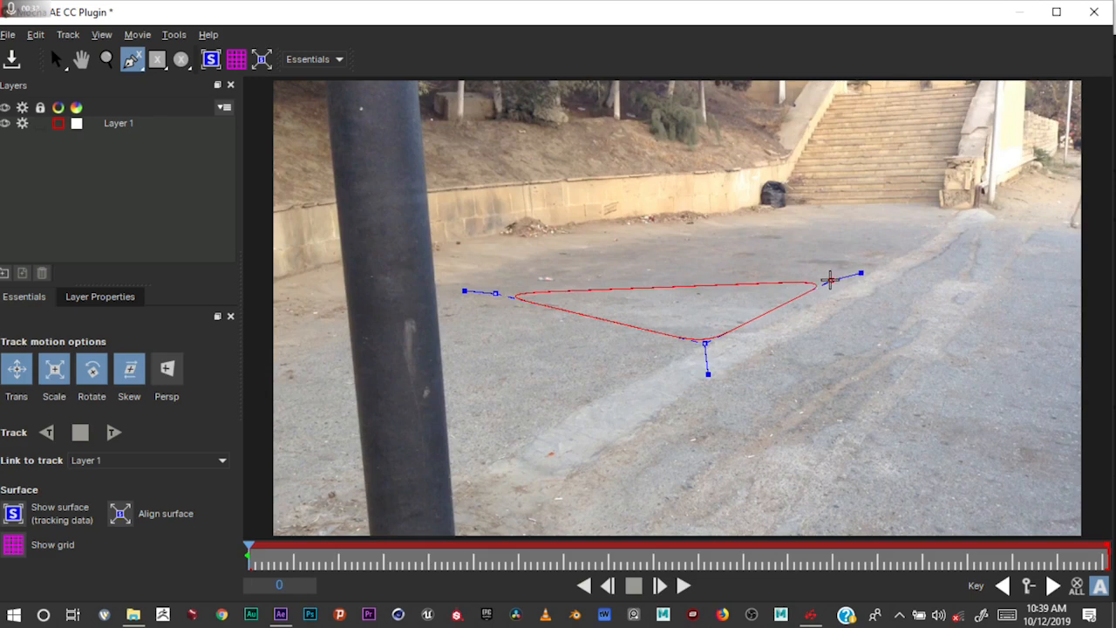
left_click(835, 278)
left_click(667, 253)
right_click(619, 264)
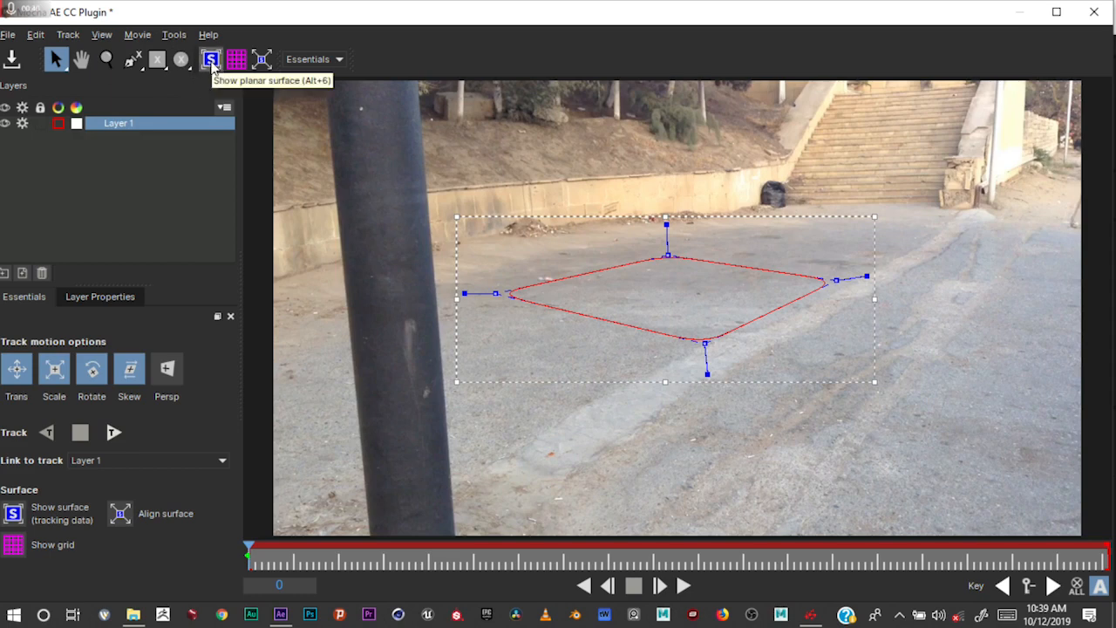
Show the planar surface, fit its four corners inside the spline in line with the ground's perspective, and display the grid.
left_click(212, 61)
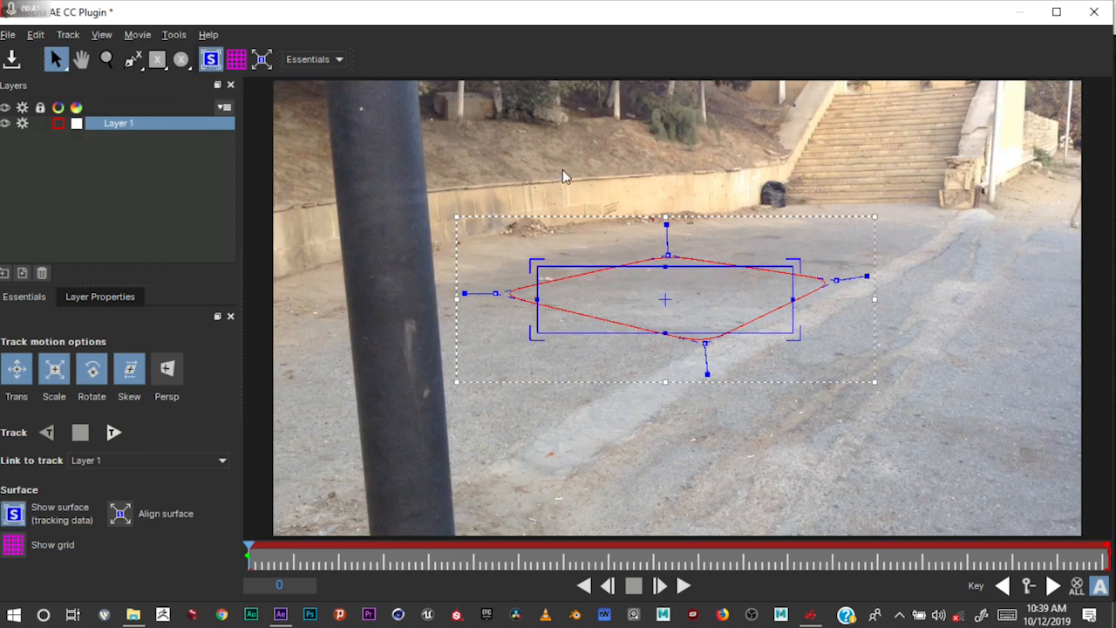
left_click_drag(542, 266, 554, 286)
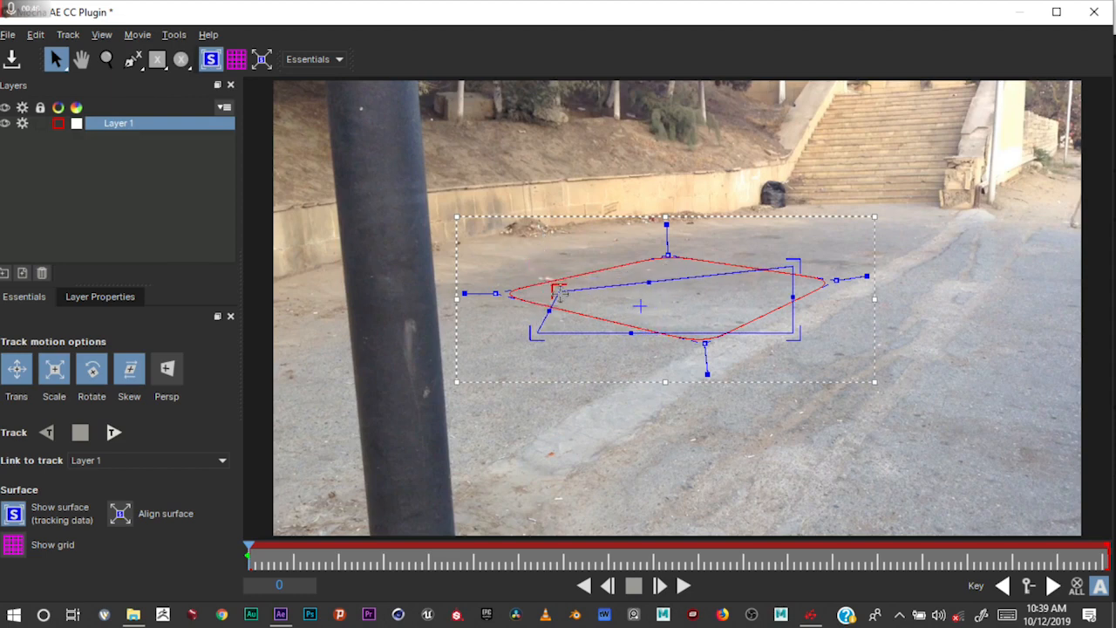
left_click_drag(792, 260, 671, 259)
left_click_drag(536, 332, 668, 317)
left_click_drag(791, 330, 787, 281)
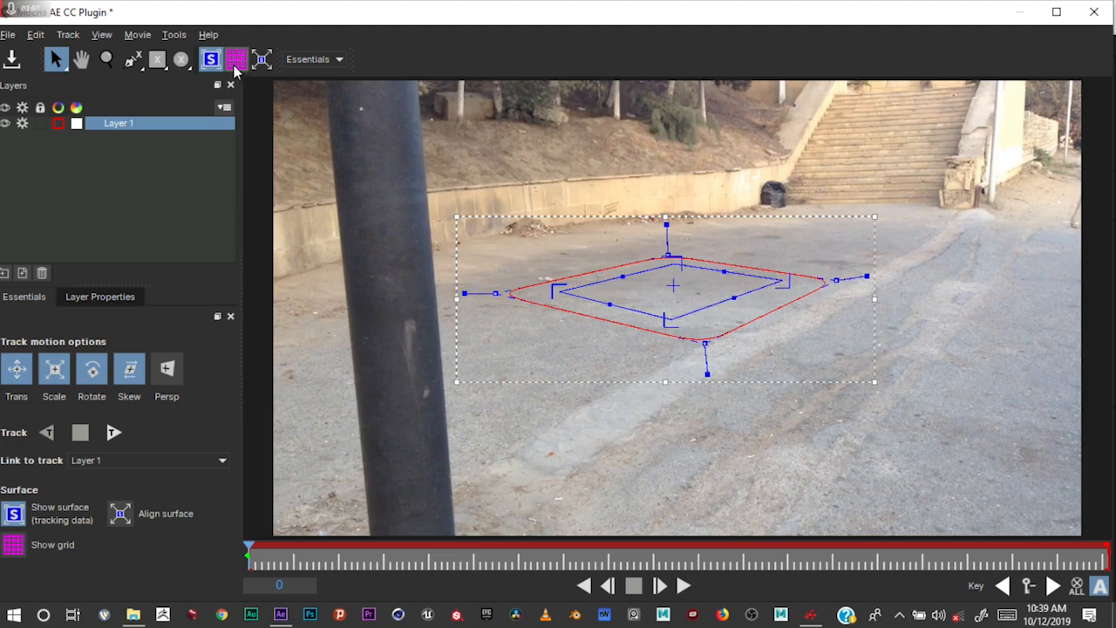
left_click(235, 60)
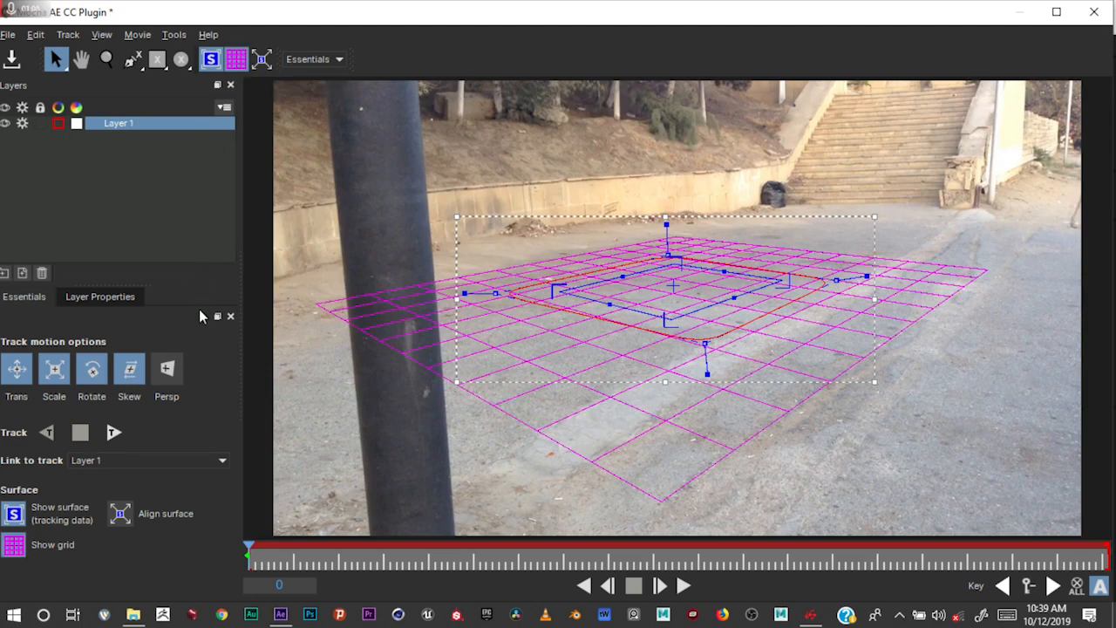
Enable perspective tracking for Layer 1 and track it forward through to the last frame.
left_click(168, 378)
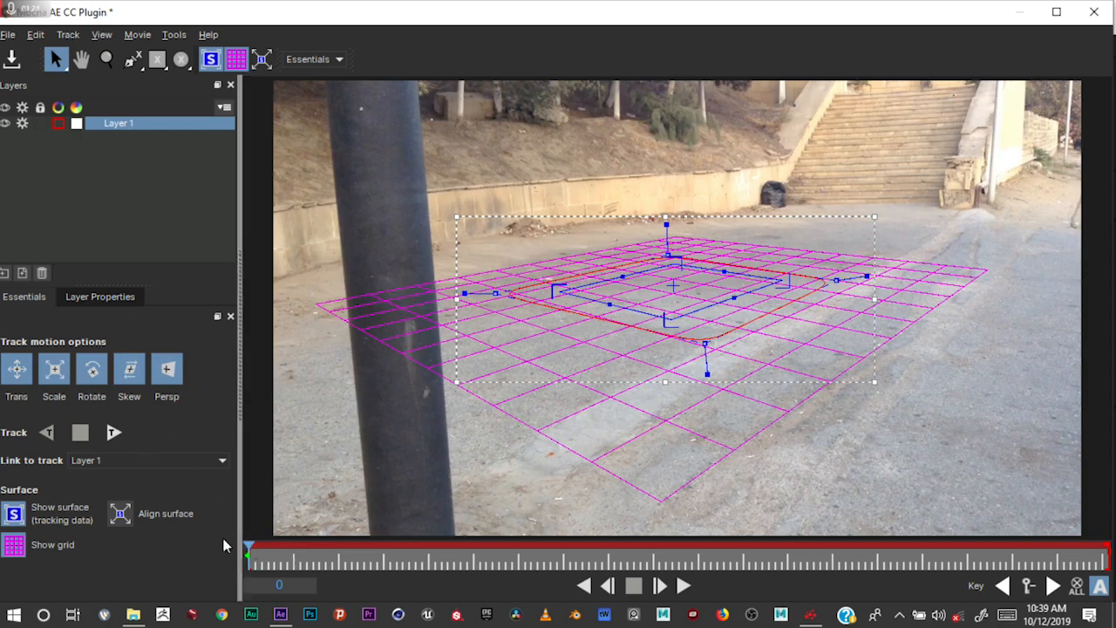
left_click(114, 434)
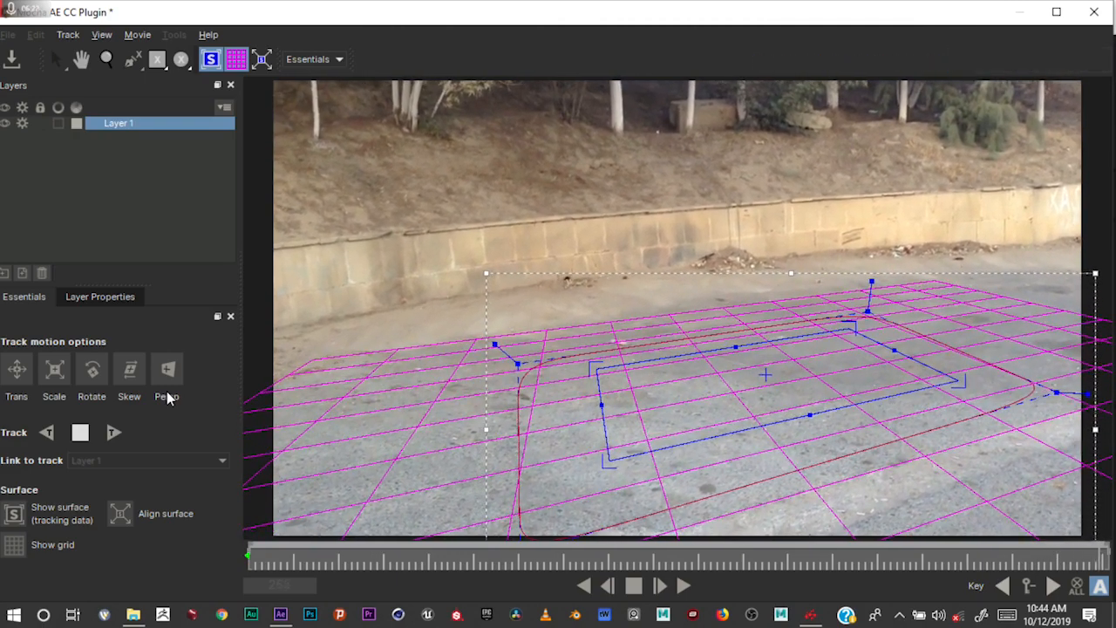
key("Escape")
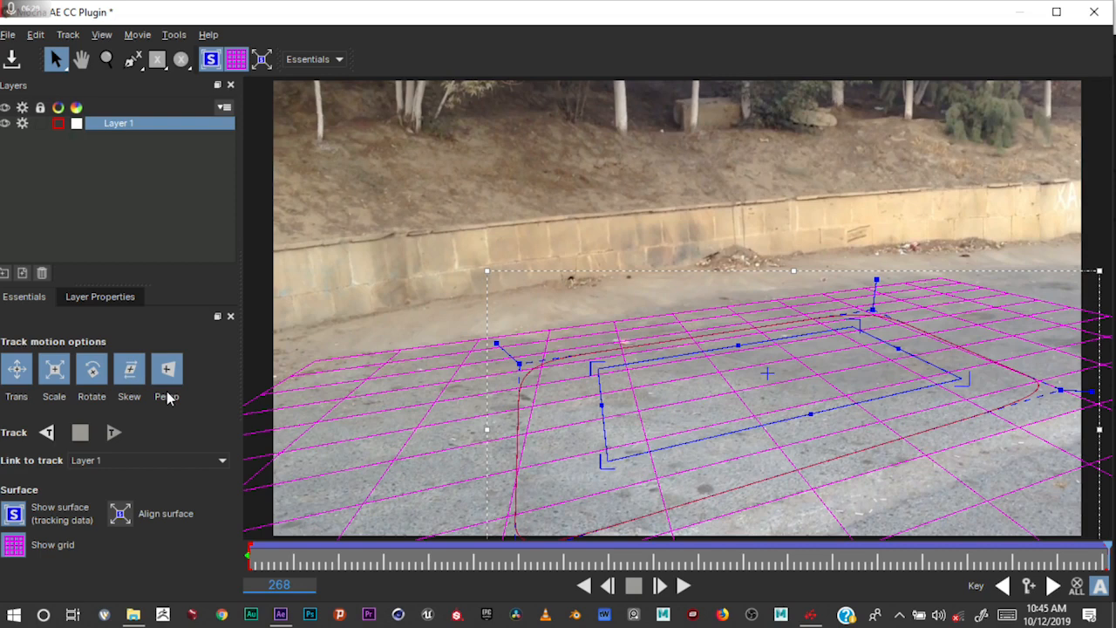
Save the Mocha project and close the plugin to return to After Effects.
left_click(8, 34)
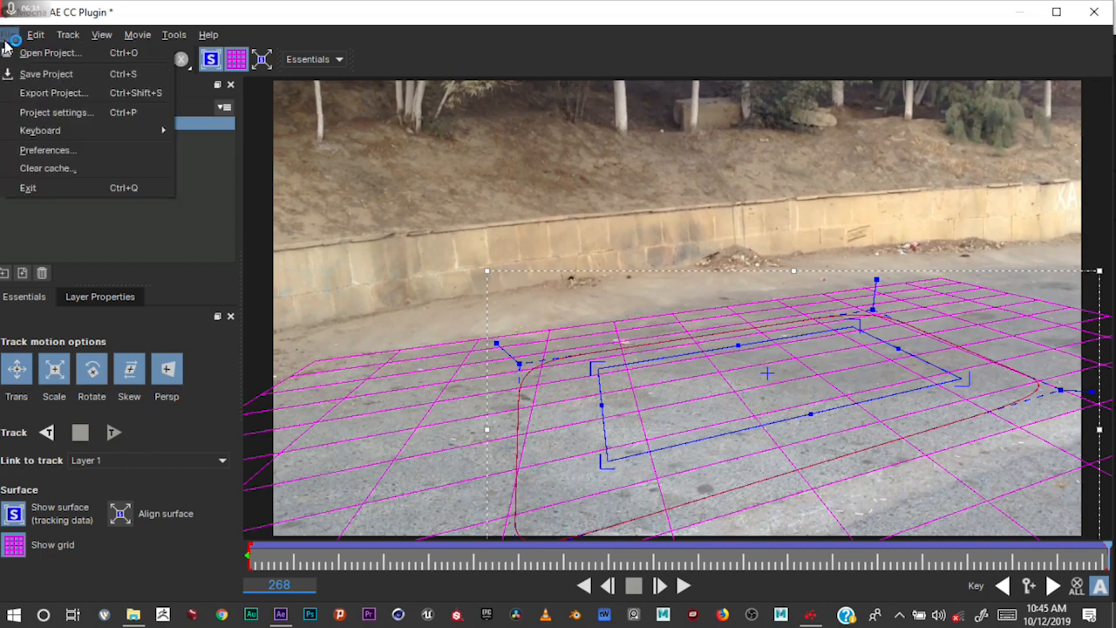
left_click(62, 79)
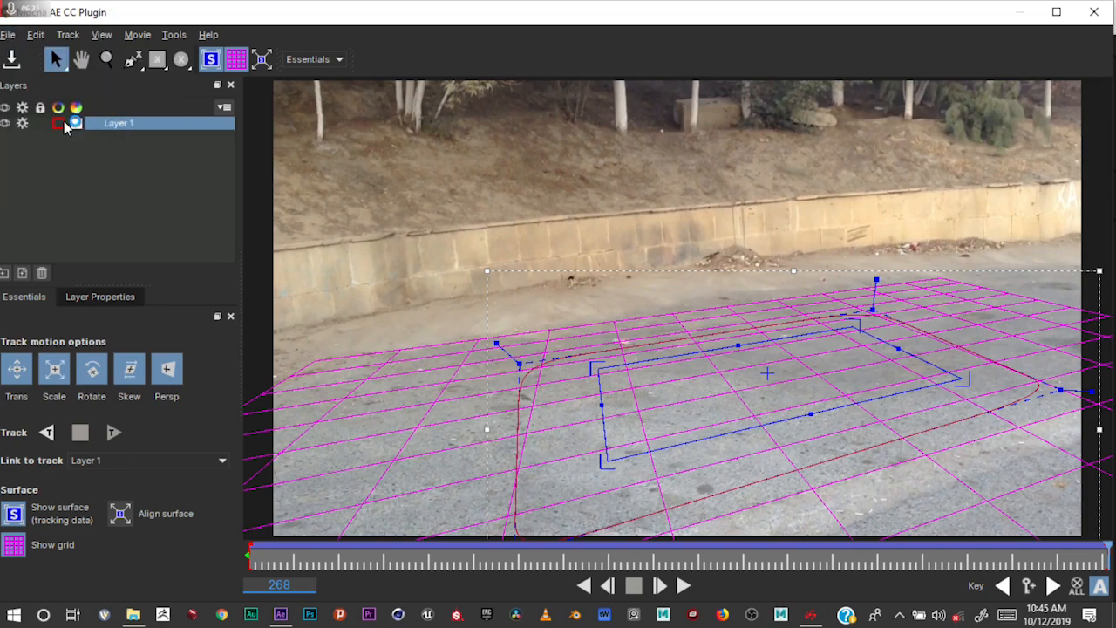
left_click(1093, 15)
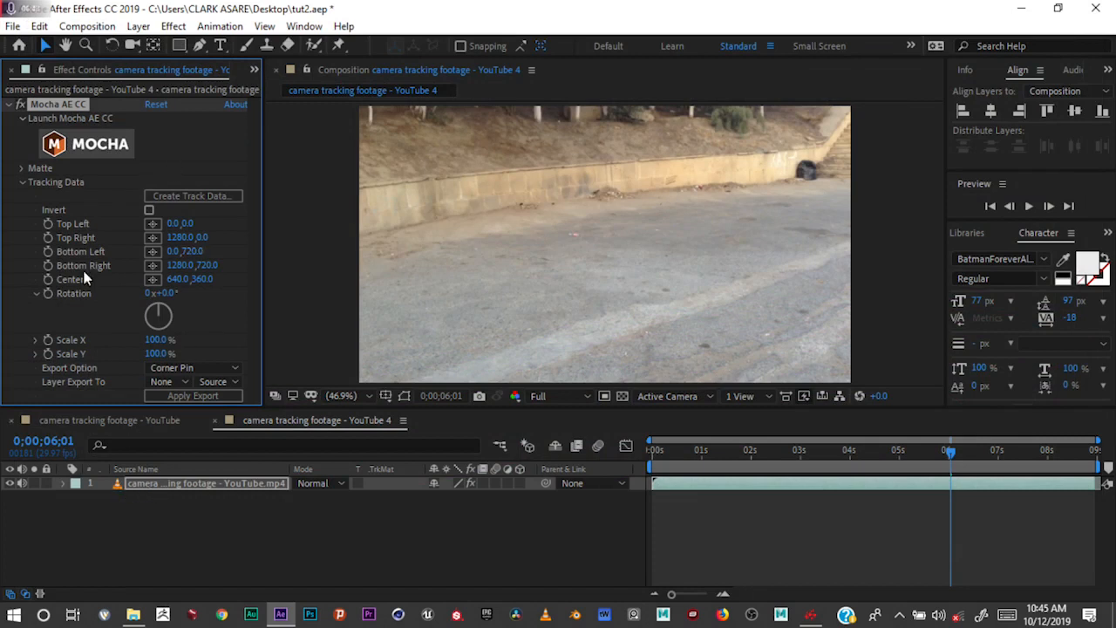
Create the Mocha tracking data on the footage from the tracked Layer 1.
left_click(22, 184)
left_click(25, 183)
left_click(200, 196)
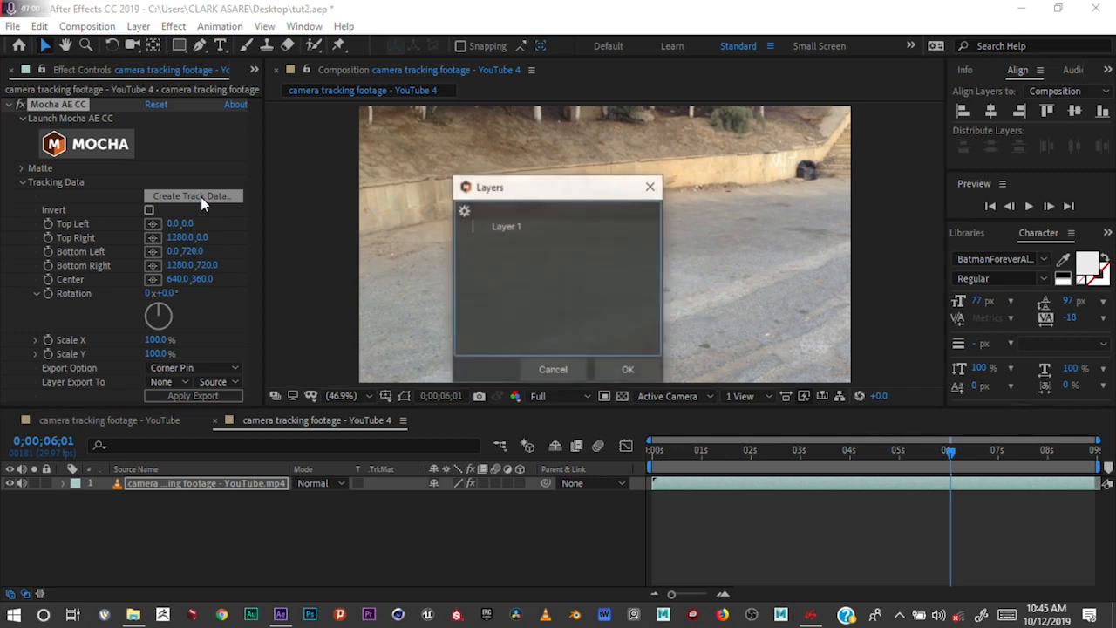
left_click(466, 228)
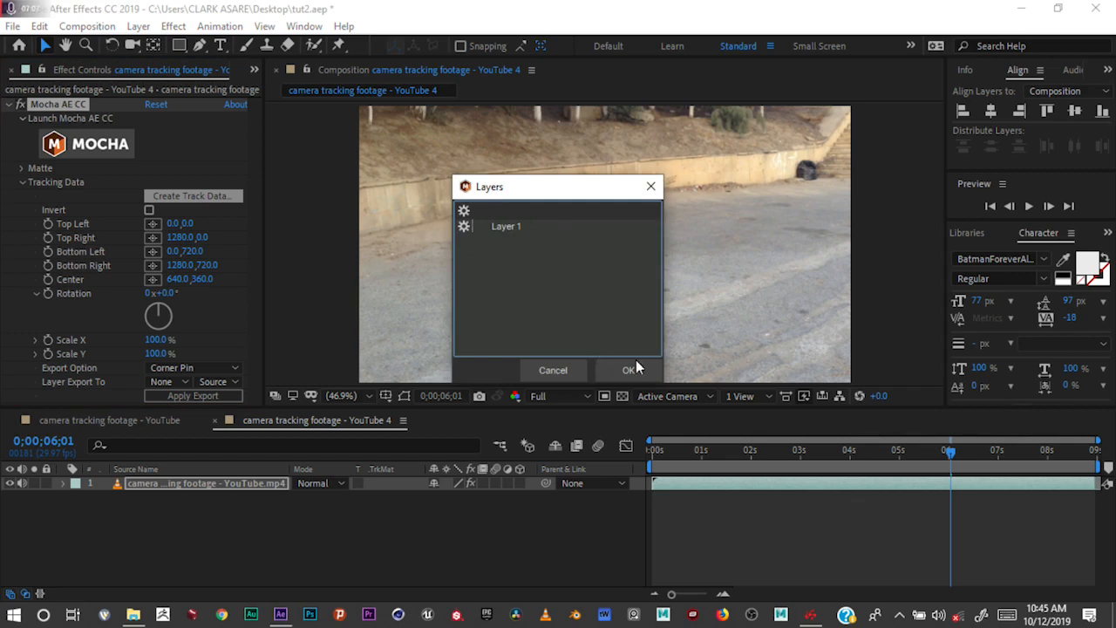
left_click(528, 228)
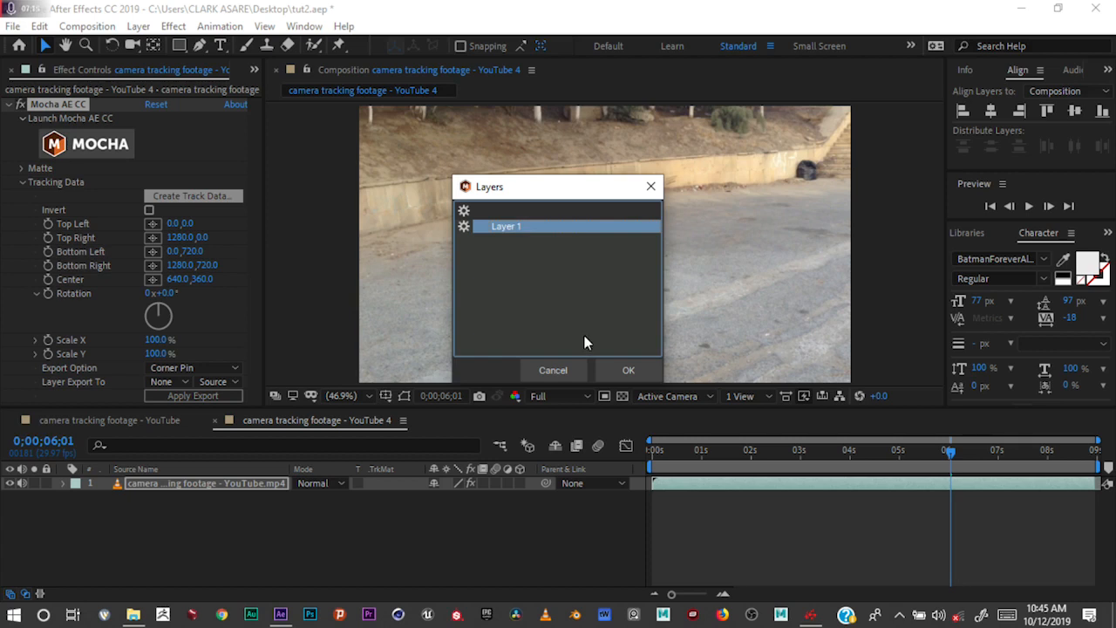
left_click(626, 368)
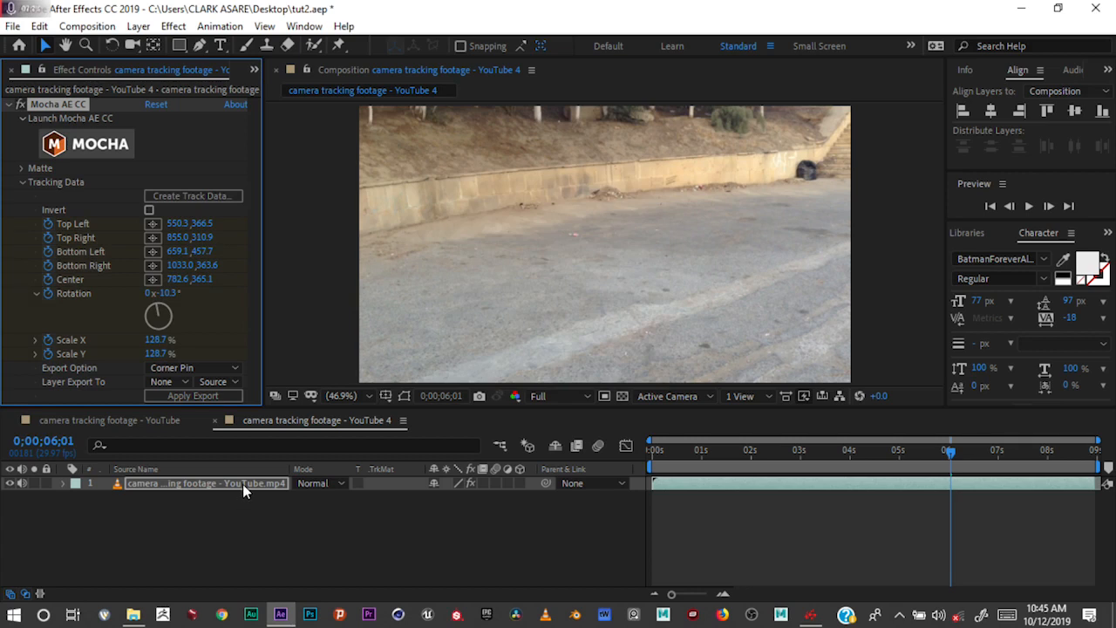
Reveal the footage layer's Mocha AE tracking keyframes, examine the corner, center, rotation and scale tracks, and collapse the layer.
key("u")
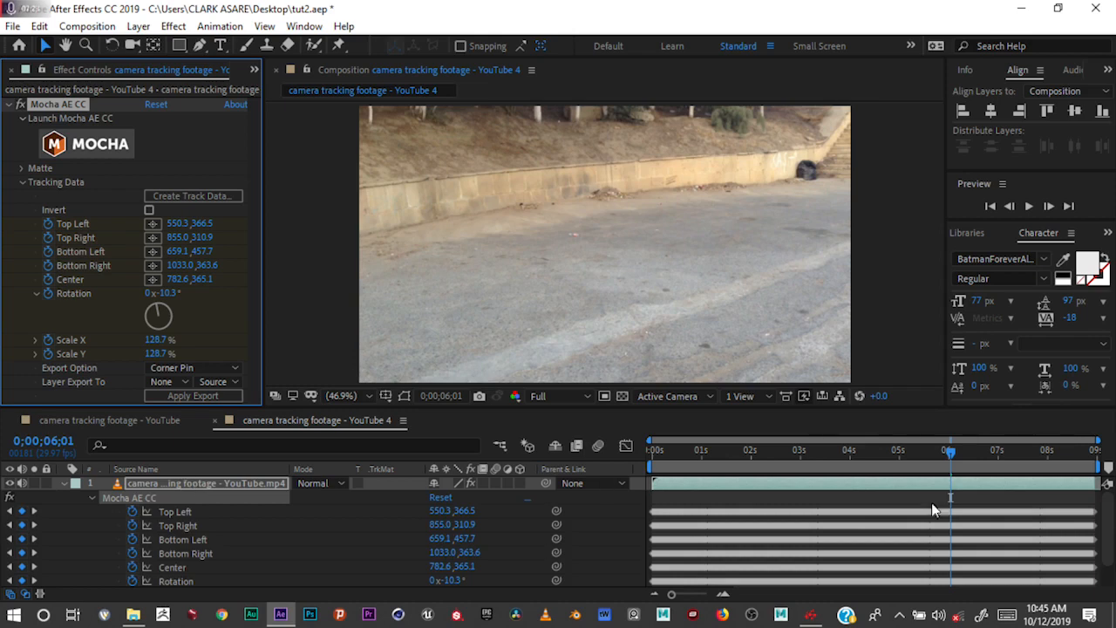
left_click(1113, 545)
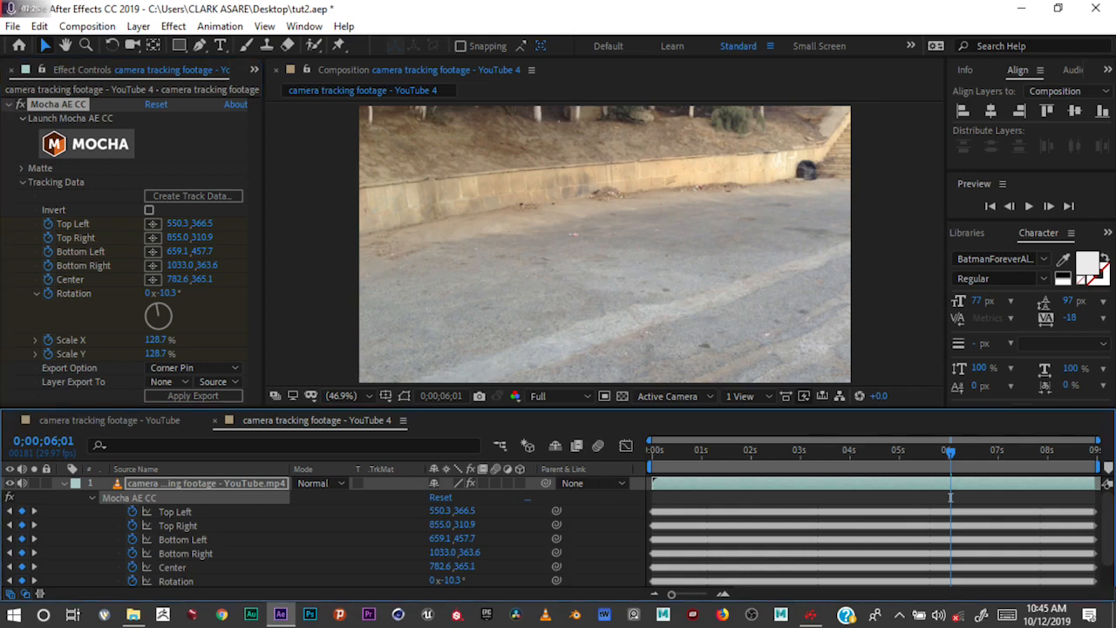
left_click(1102, 548)
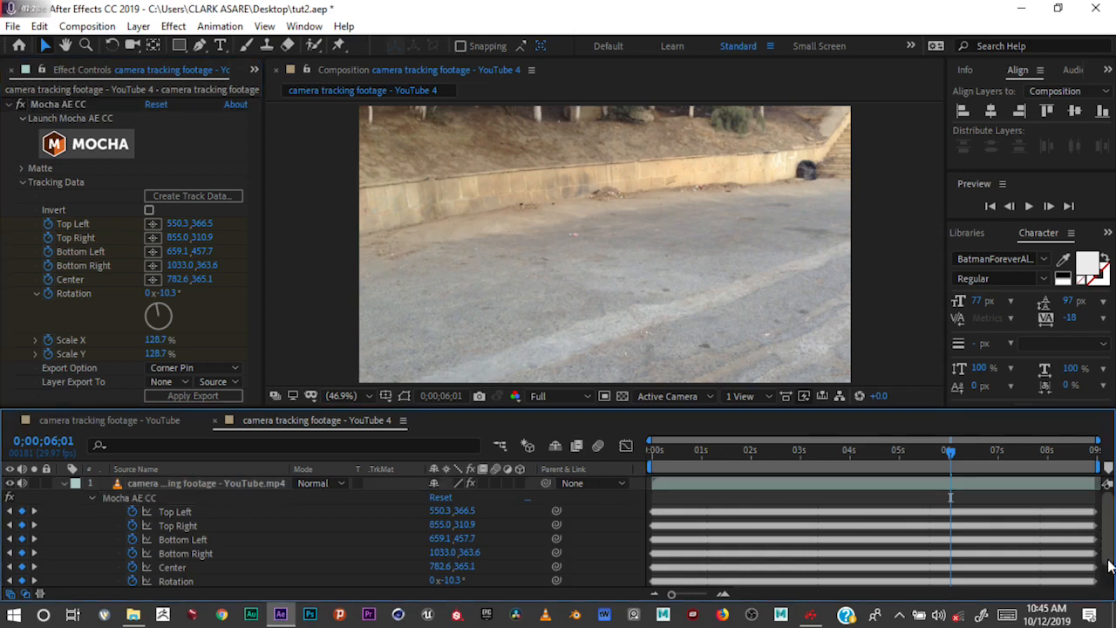
scroll(1109, 567, "down", 1)
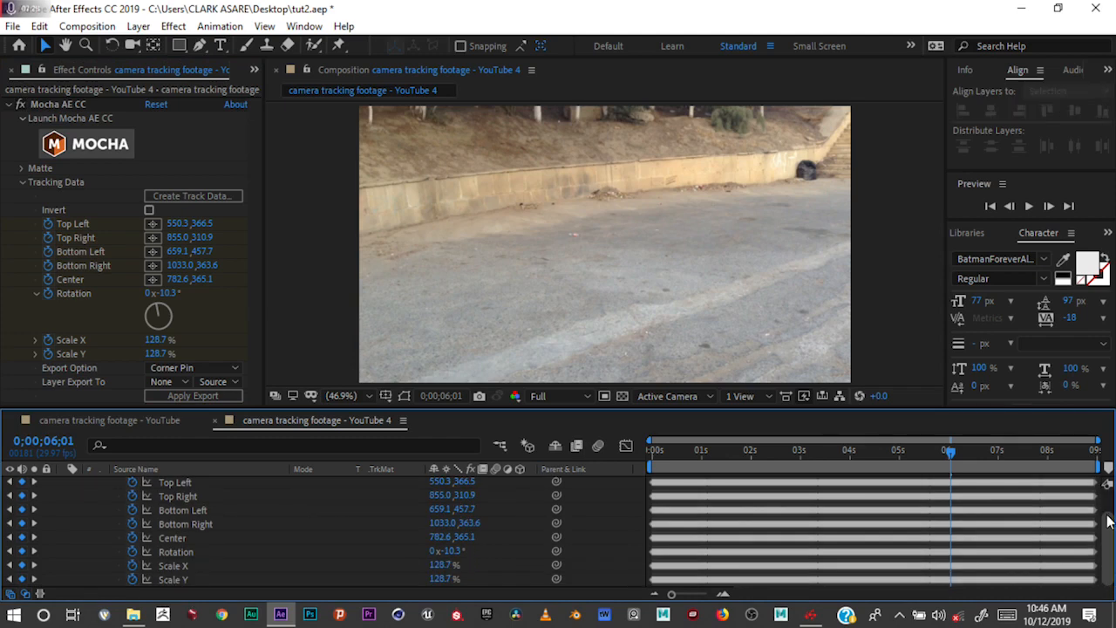
scroll(1109, 506, "up", 1)
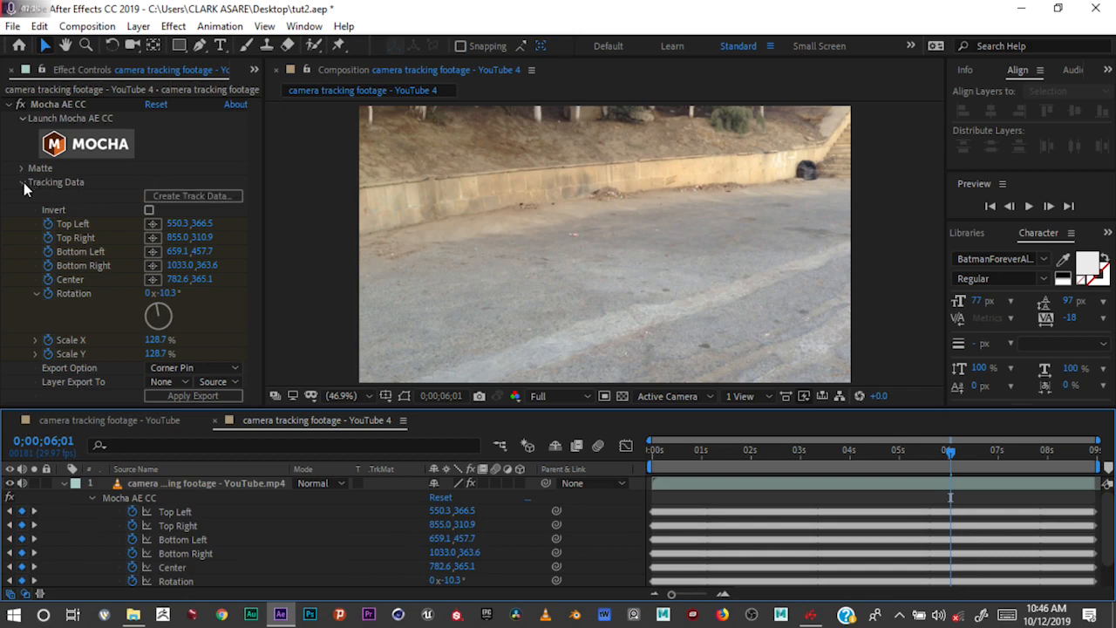
left_click(63, 484)
right_click(199, 533)
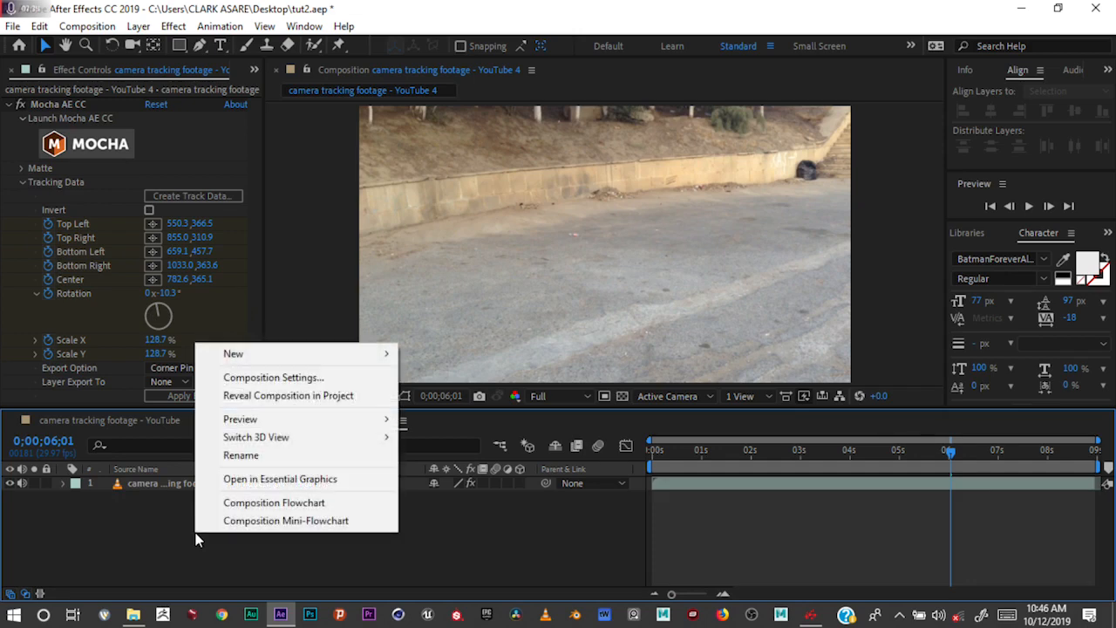
mouse_move(330, 352)
key("Escape")
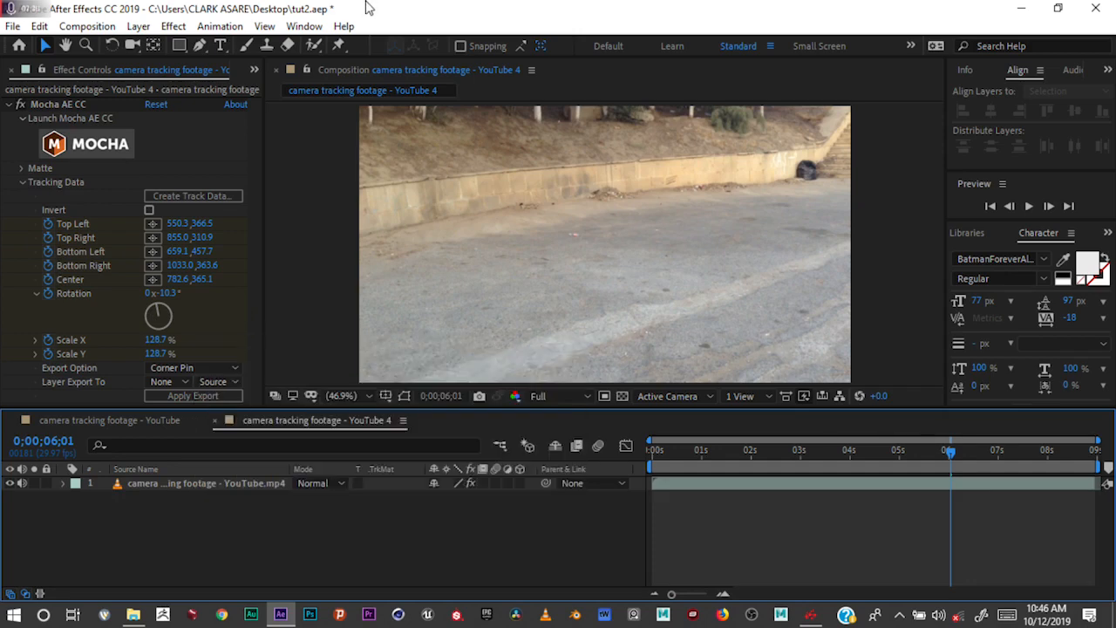
Add fgh.png from the project above the footage layer and scale it to 57%.
left_click(254, 70)
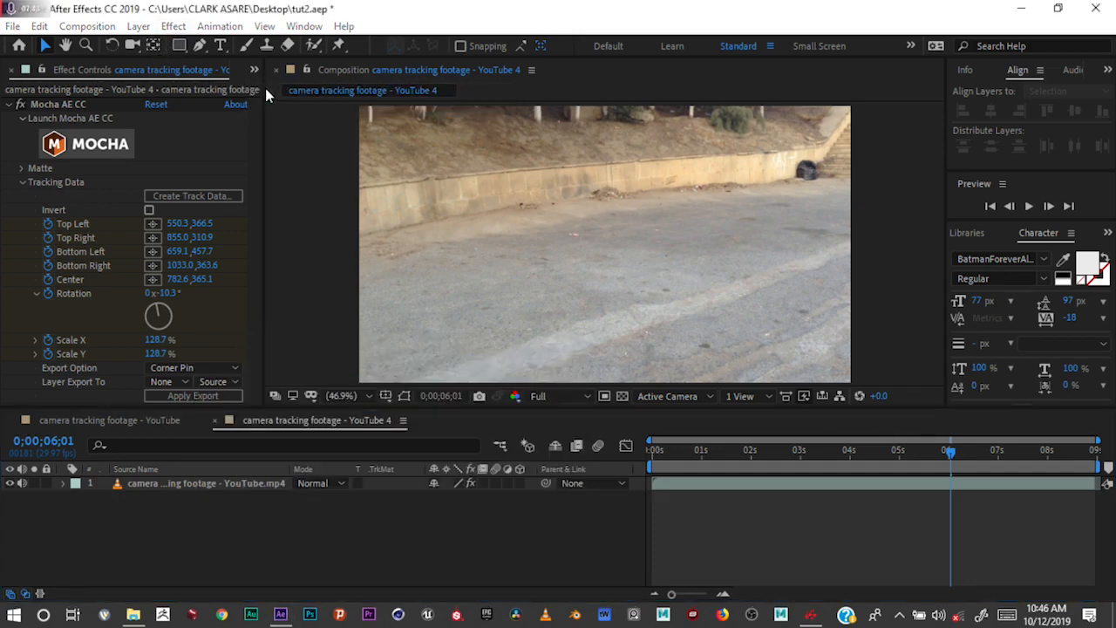
left_click(266, 88)
left_click(63, 233)
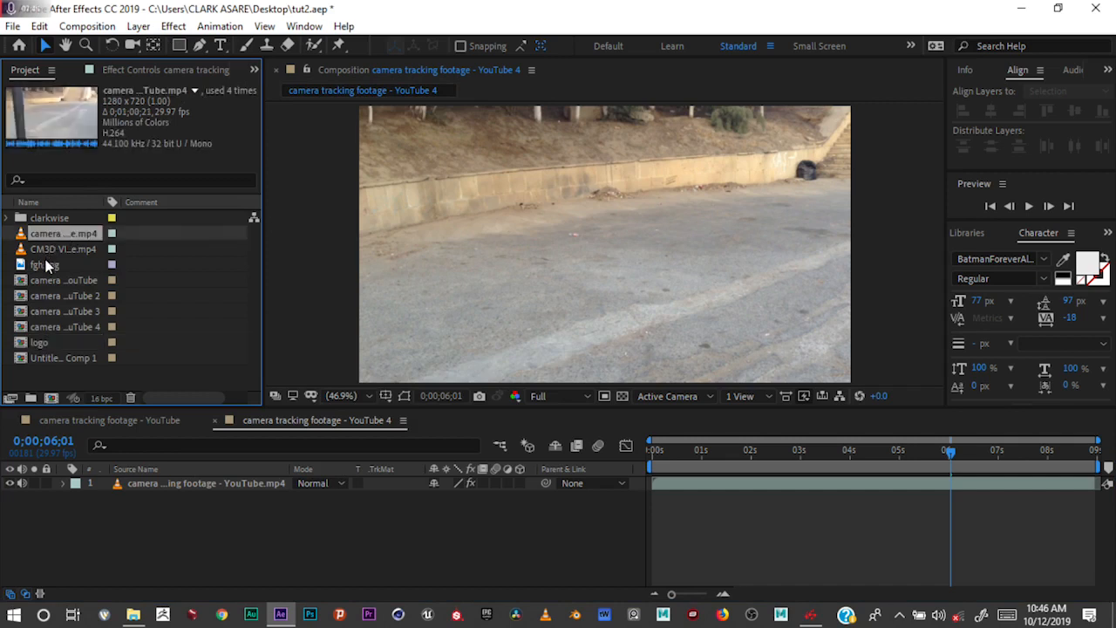
left_click(46, 263)
left_click_drag(40, 266, 193, 478)
left_click_drag(77, 267, 139, 479)
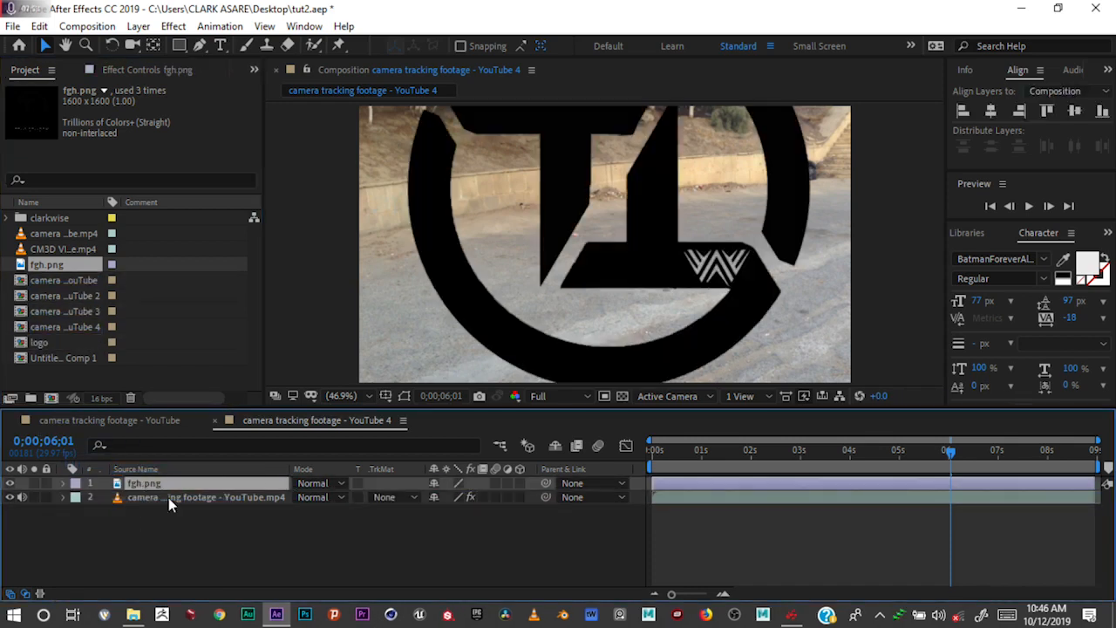
key("s")
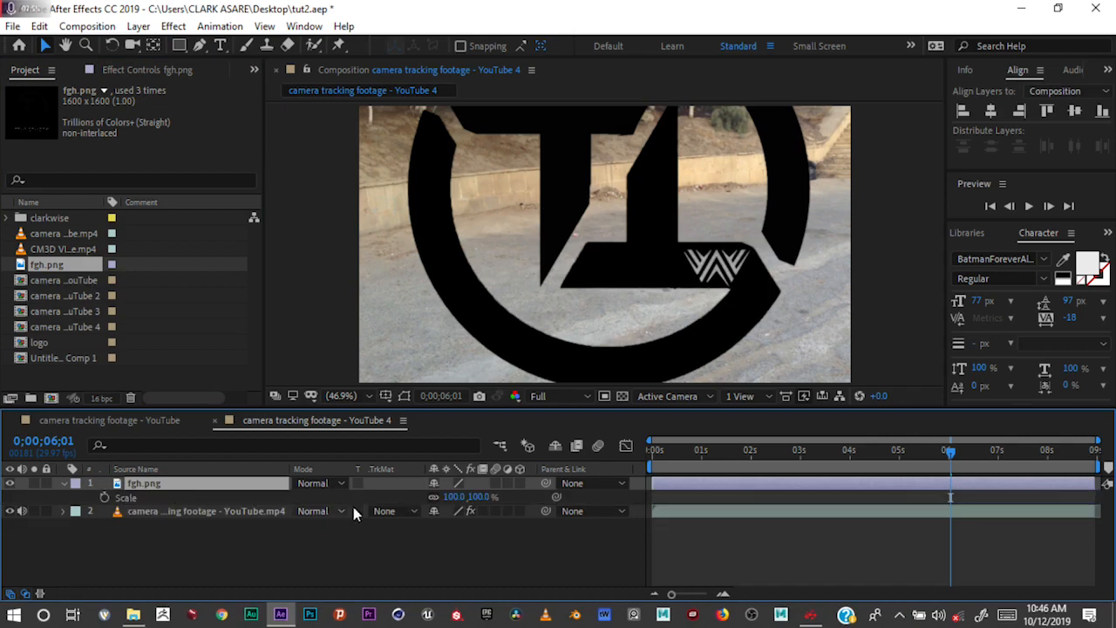
left_click_drag(463, 495, 410, 496)
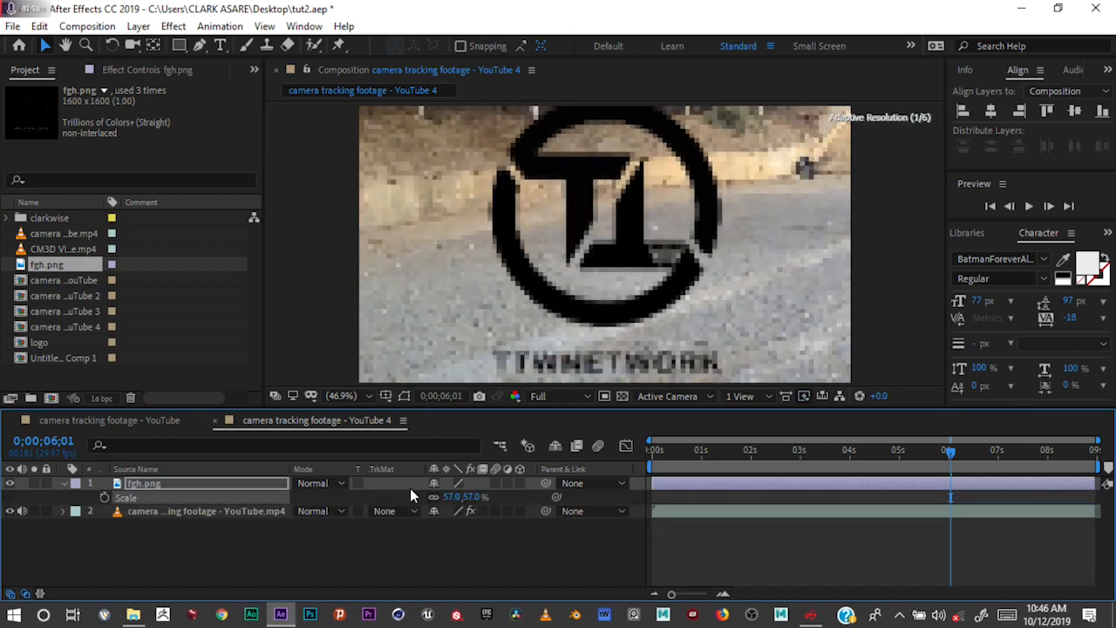
Pre-compose the fgh.png layer as "logo", moving all attributes into the new composition.
right_click(168, 484)
left_click(240, 411)
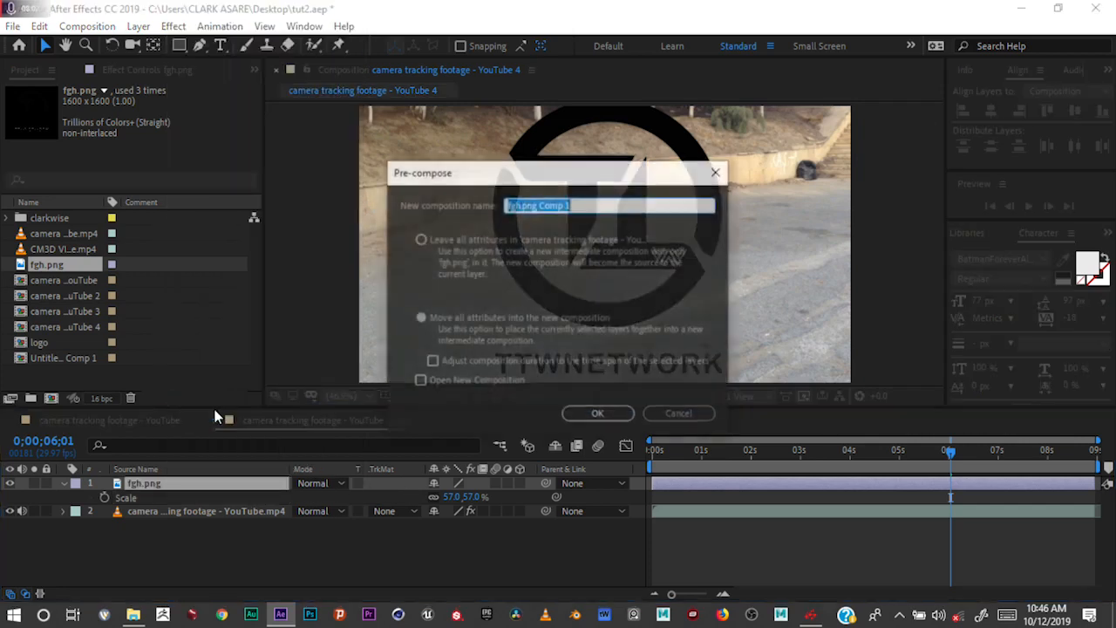
type("logo")
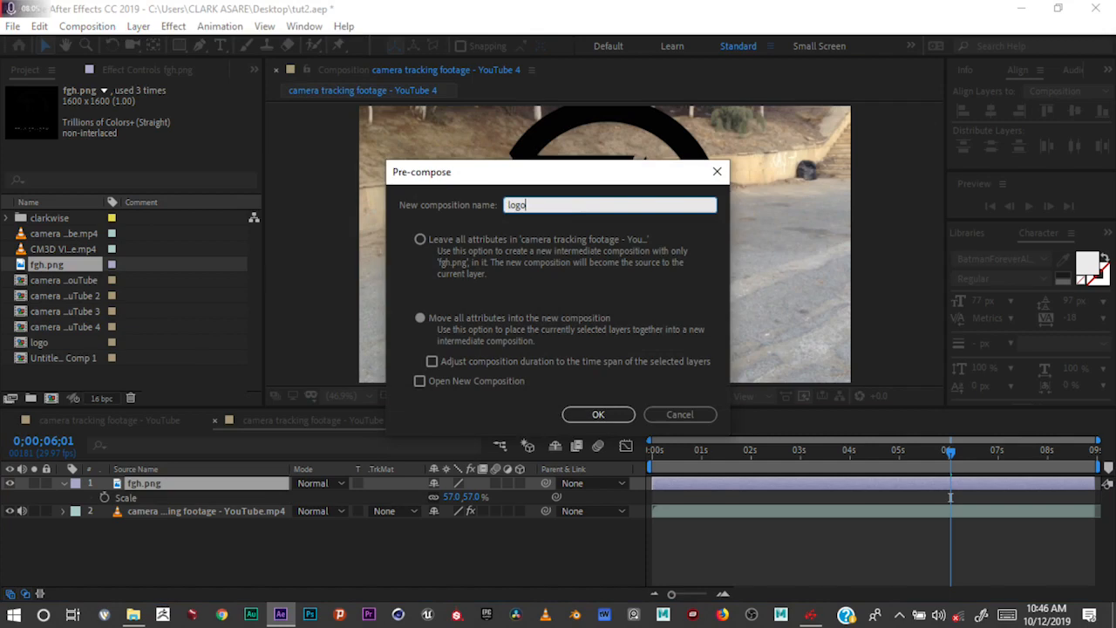
left_click(476, 317)
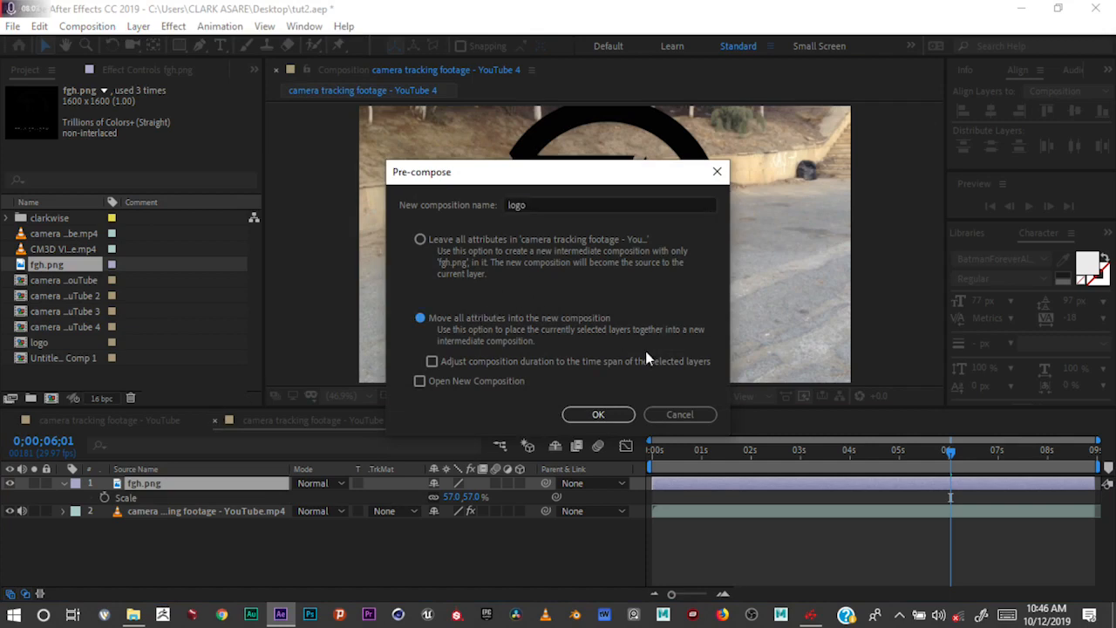
left_click(598, 416)
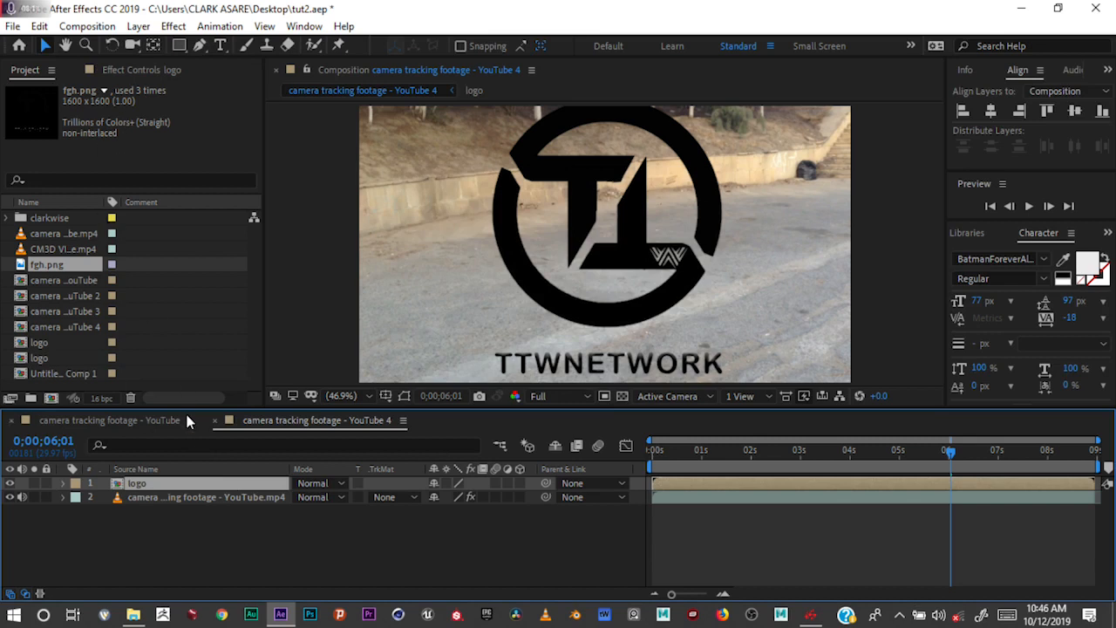
Apply the footage's Mocha track to the logo layer as Corner Pin (Support Motion Blur), using Effects & Masks as the layer source.
left_click(167, 498)
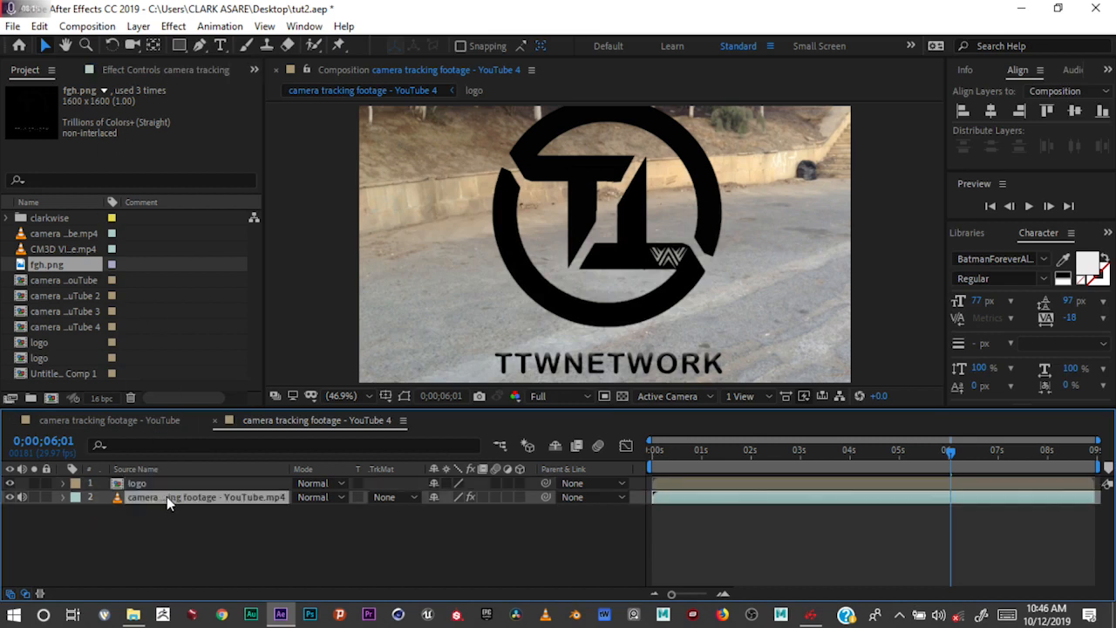
left_click(122, 72)
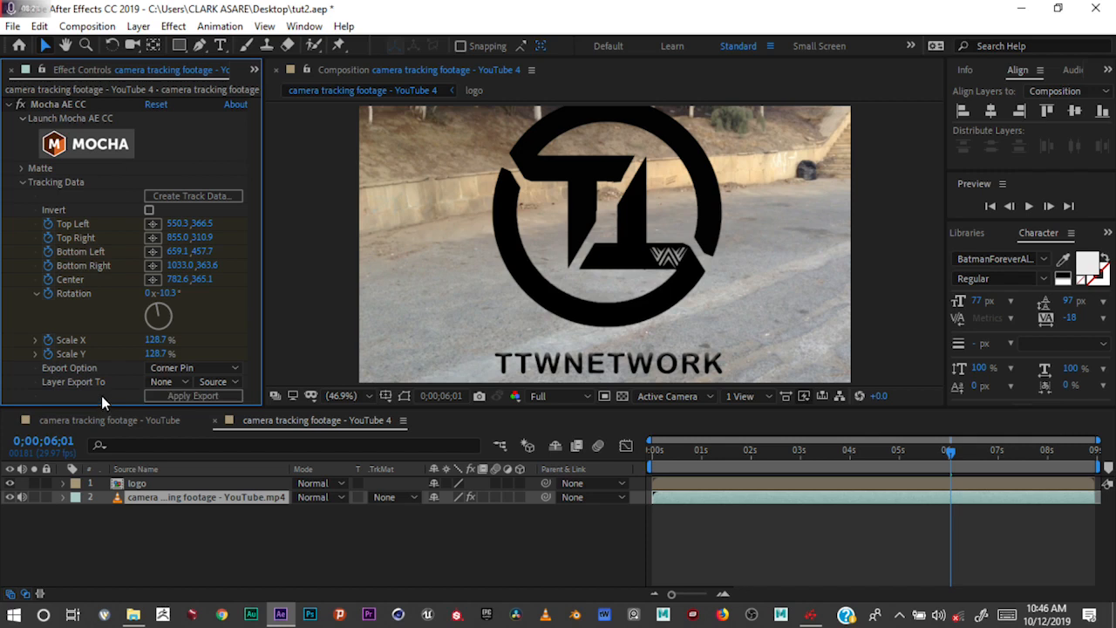
left_click(174, 368)
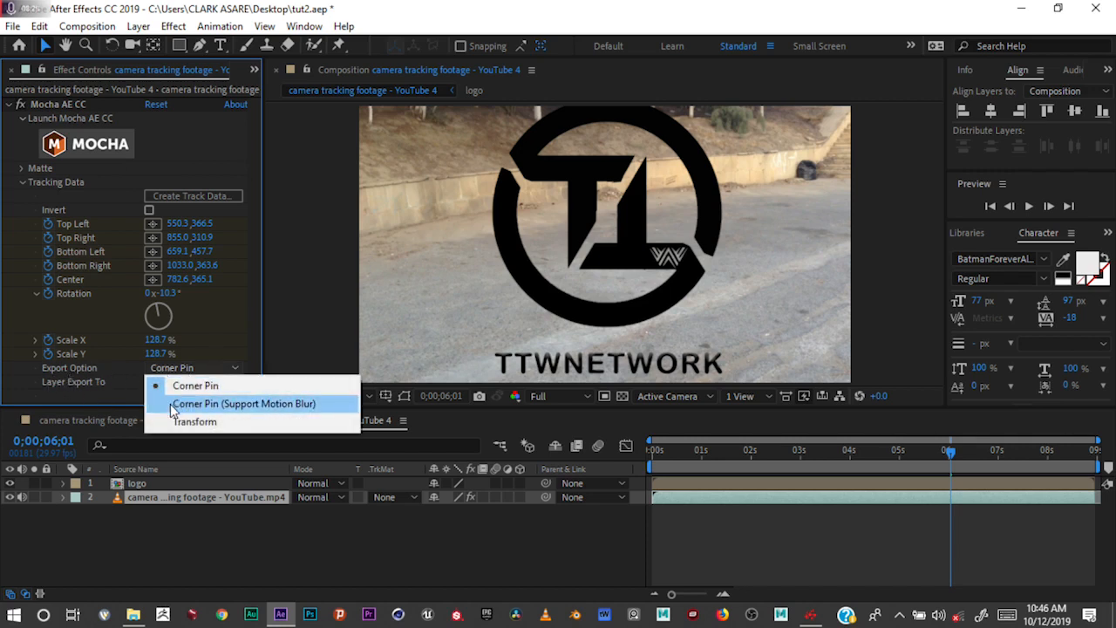
left_click(201, 404)
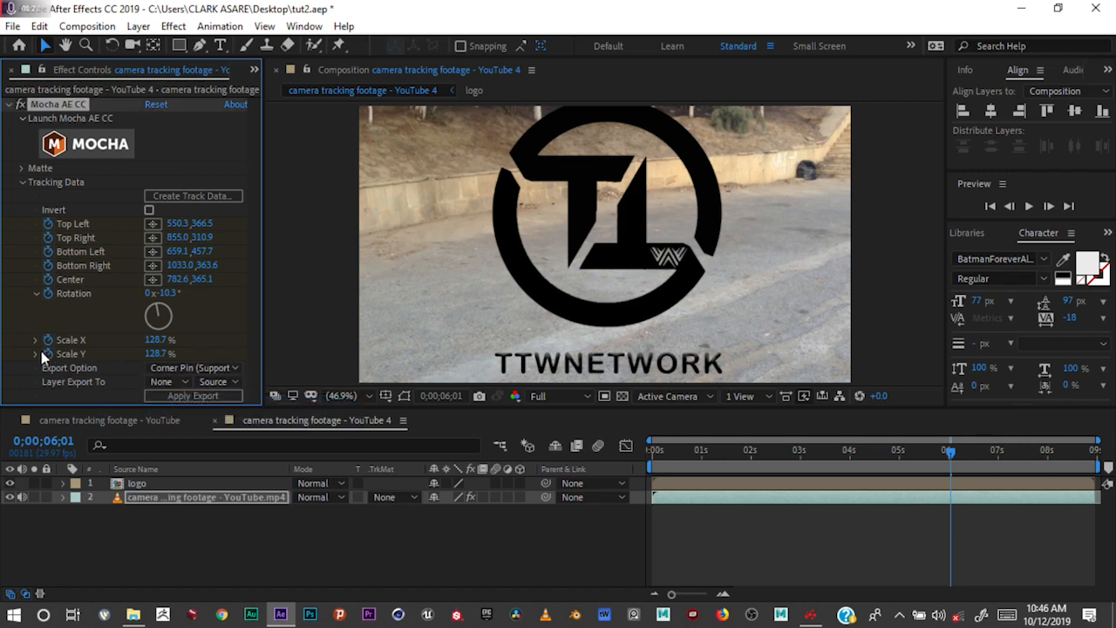
left_click(158, 382)
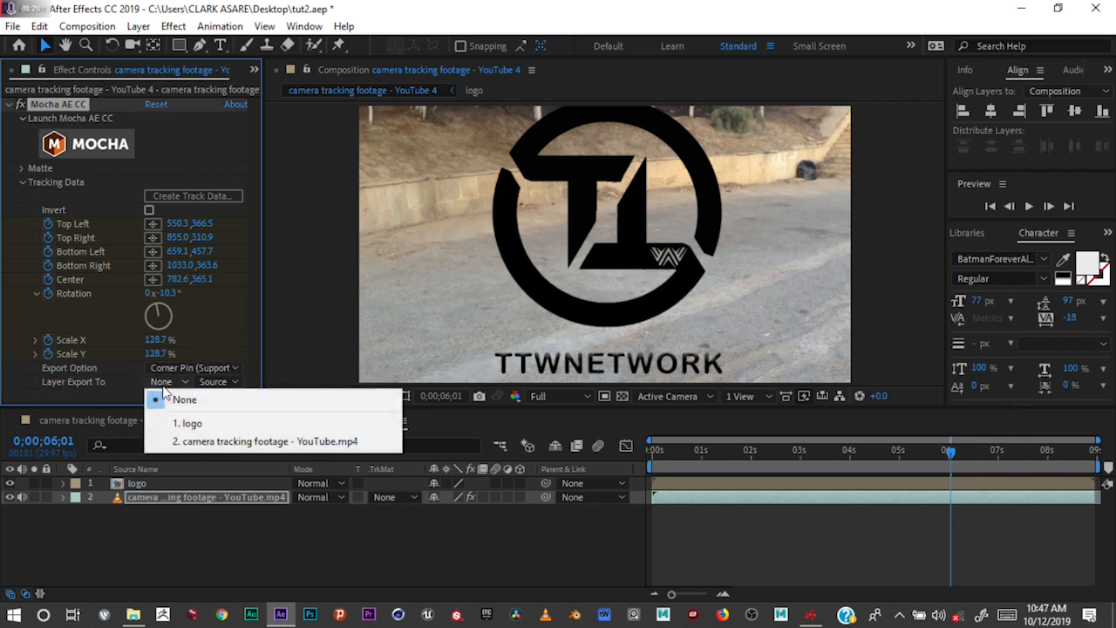
left_click(186, 421)
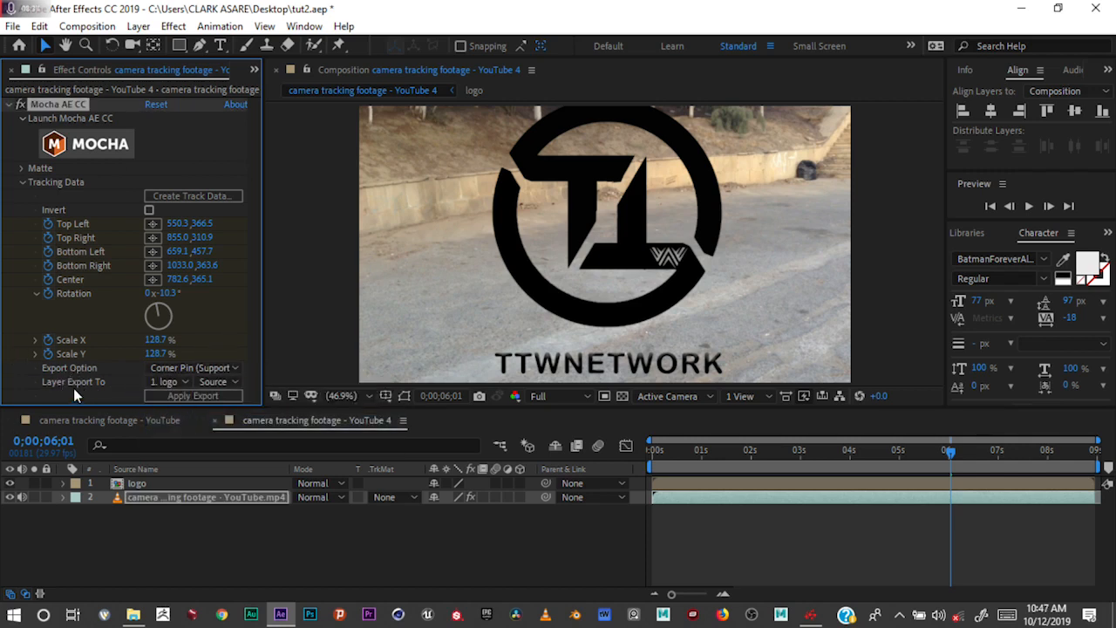
left_click(212, 383)
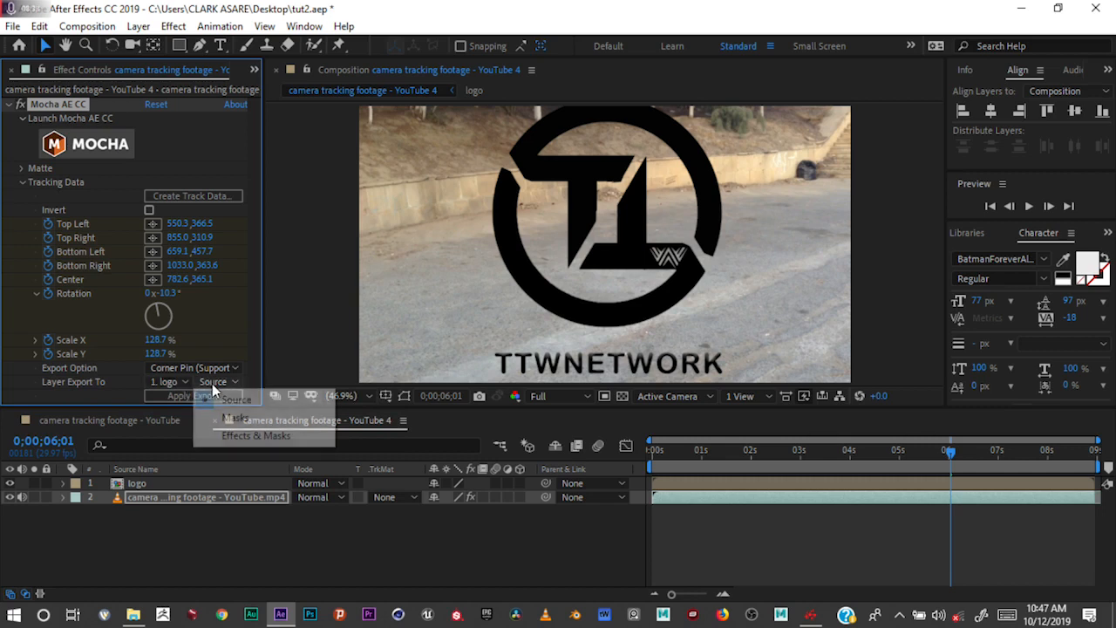
left_click(228, 436)
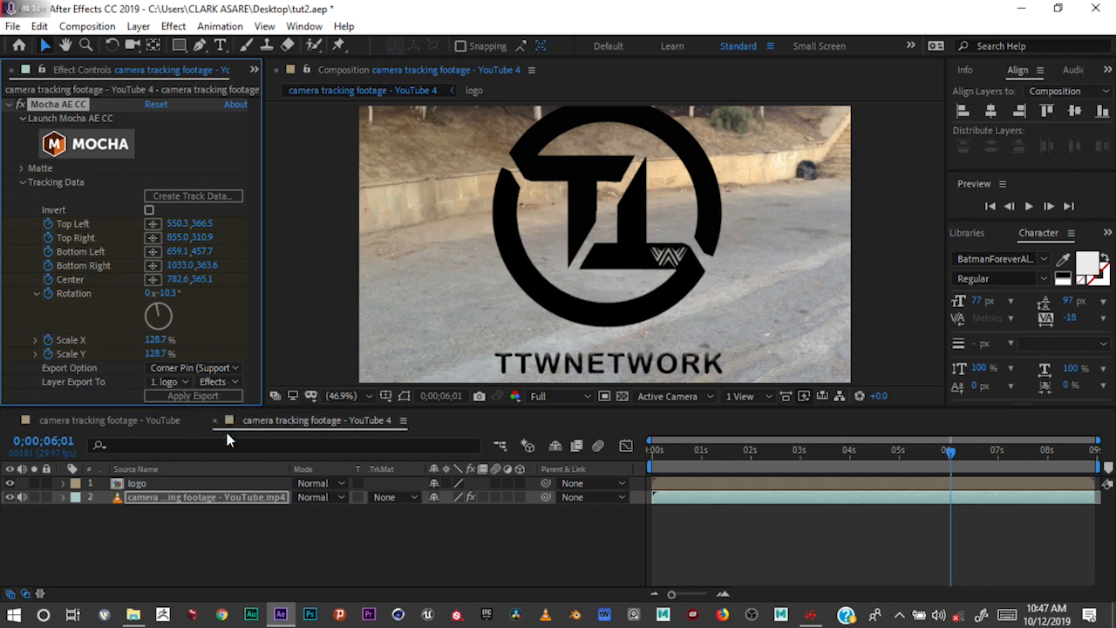
left_click(197, 396)
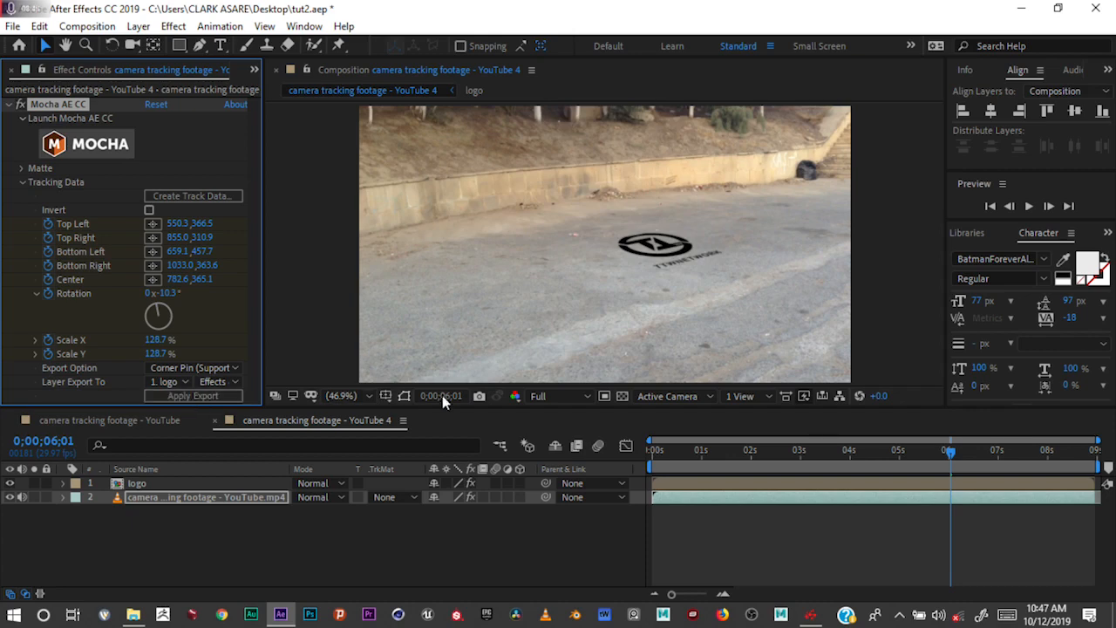
Scrub through the composition to check how the logo follows the asphalt in the footage.
left_click_drag(680, 452, 1056, 452)
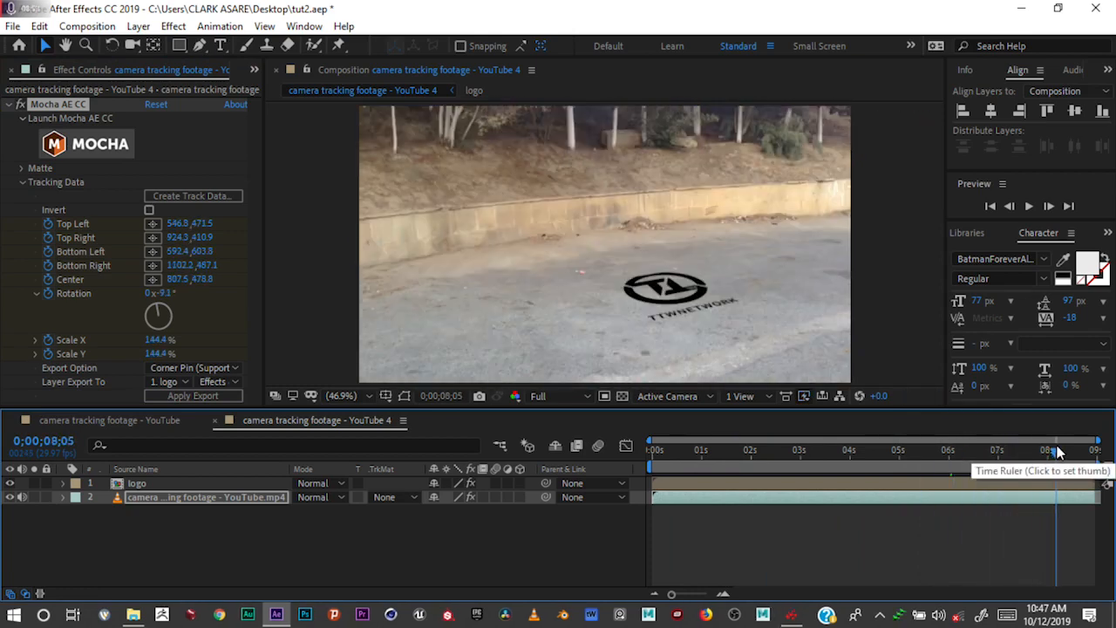
left_click(750, 450)
left_click_drag(712, 450, 965, 441)
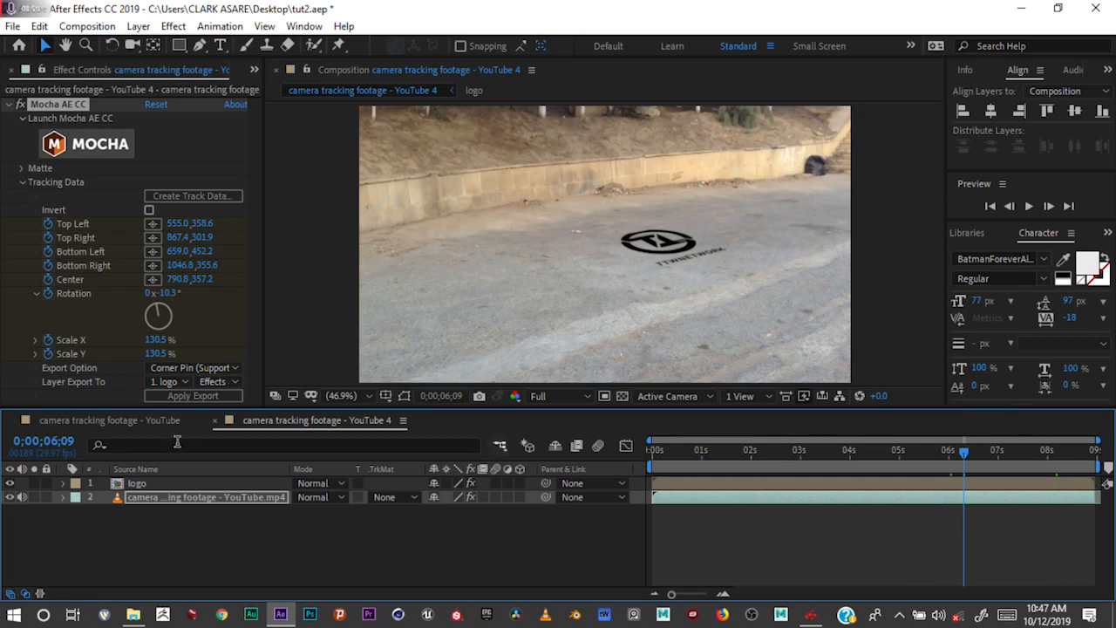
Open the logo pre-composition from the footage composition and select its fgh.png layer.
left_click(164, 483)
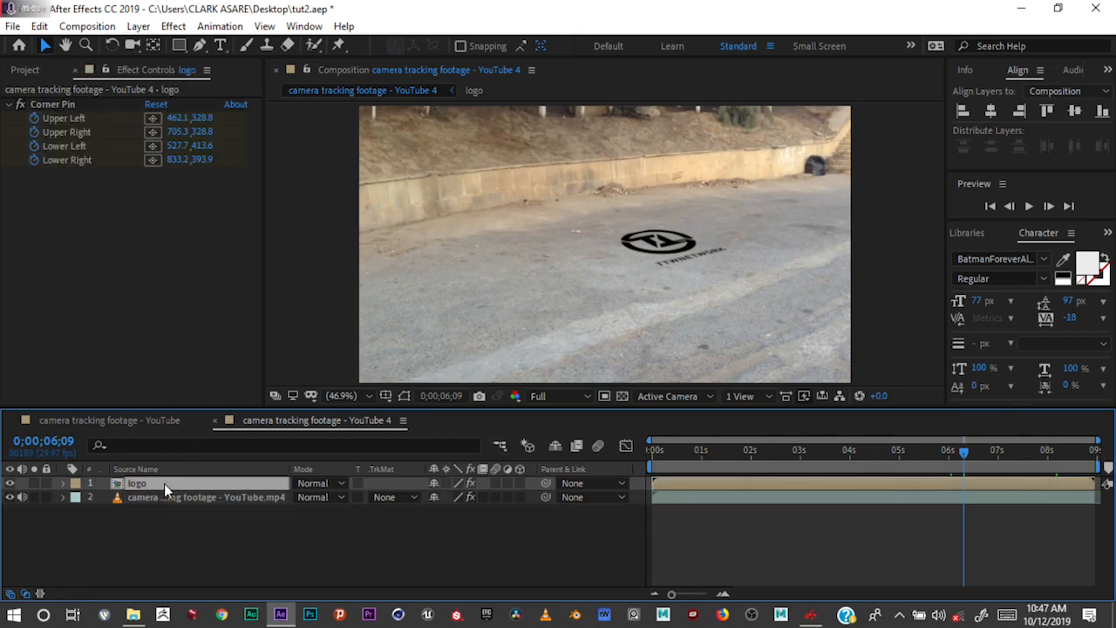
double_click(164, 483)
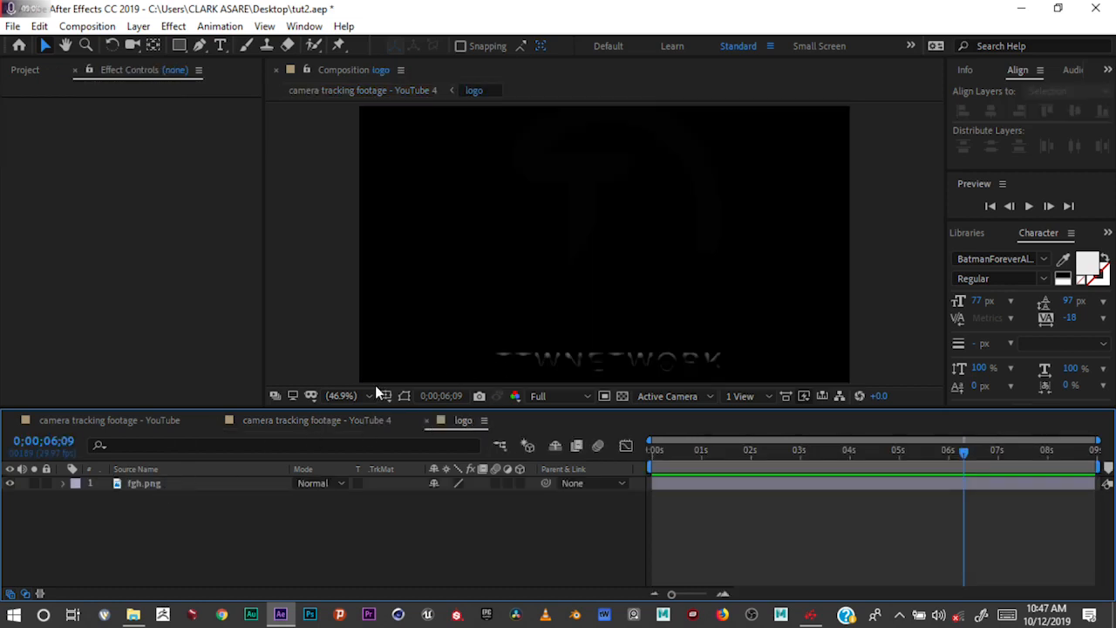
left_click(181, 473)
left_click(158, 484)
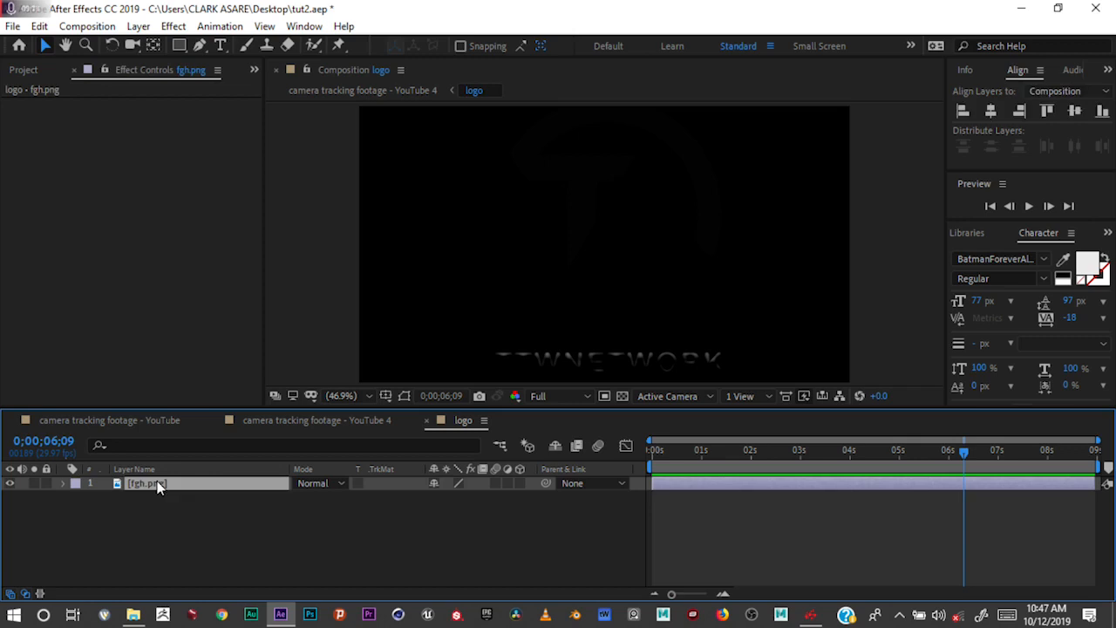
Try the Fractal Noise effect on the fgh.png layer with the noise type set to Block.
key("ctrl+space")
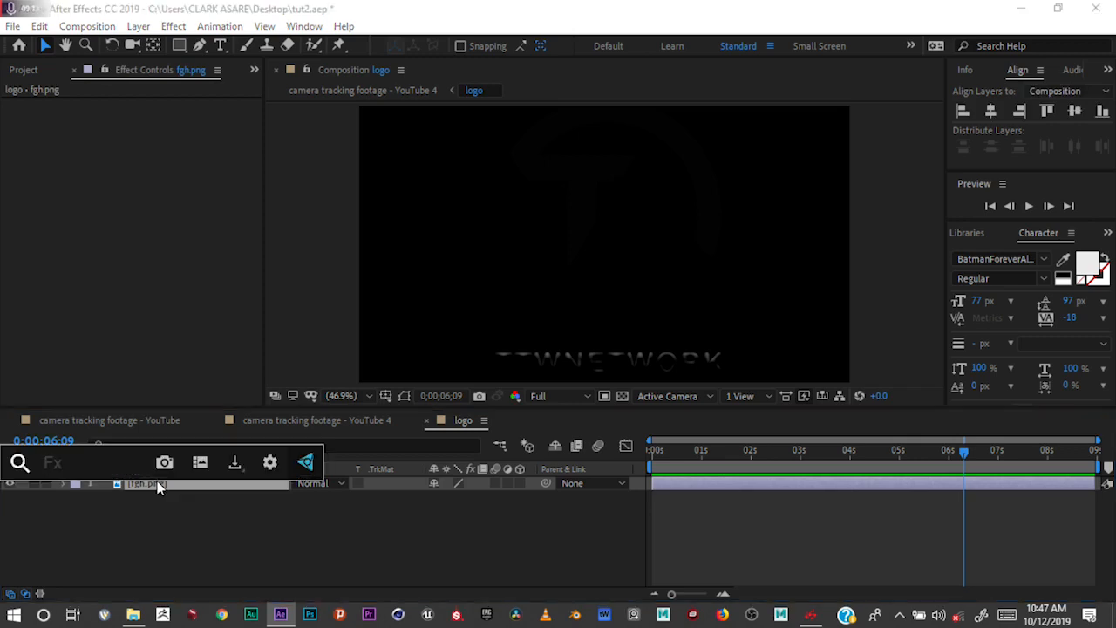
type("f")
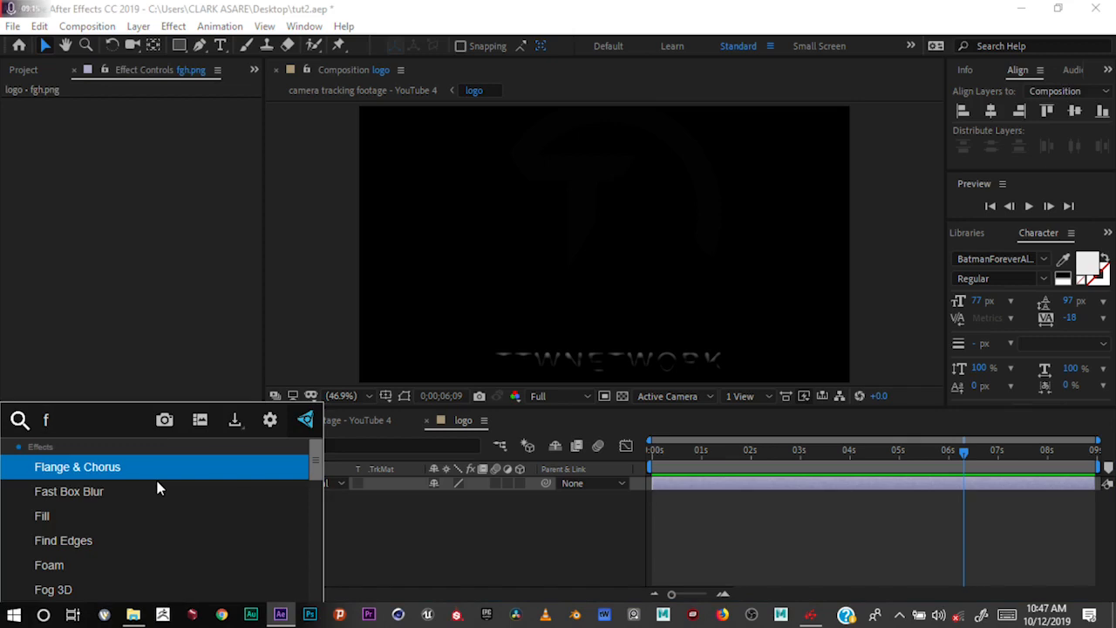
type("r")
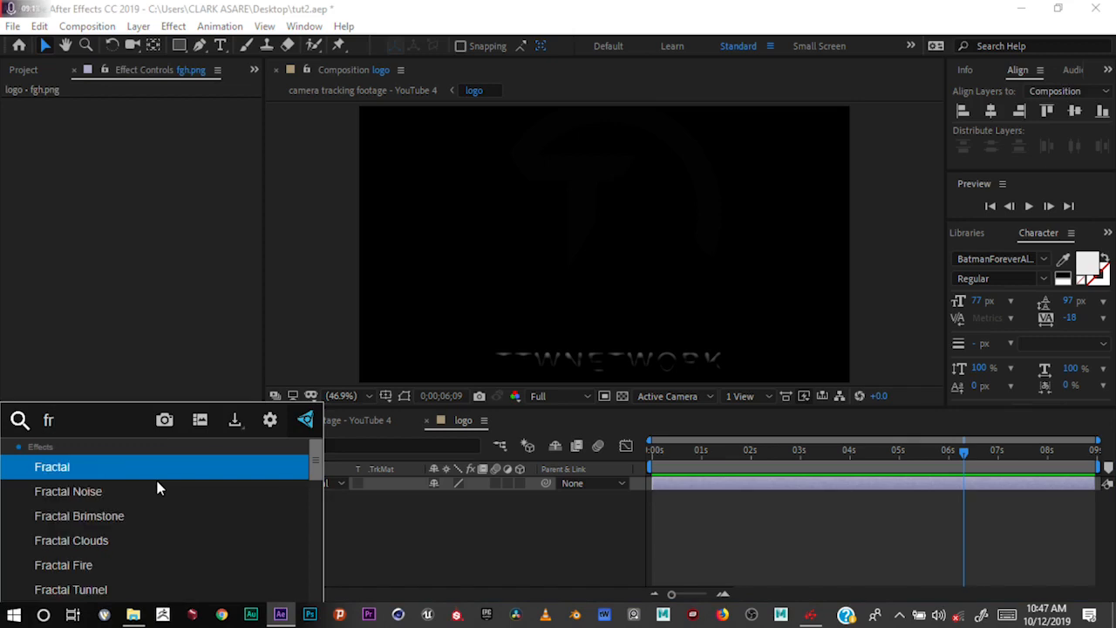
key("Down")
left_click(82, 491)
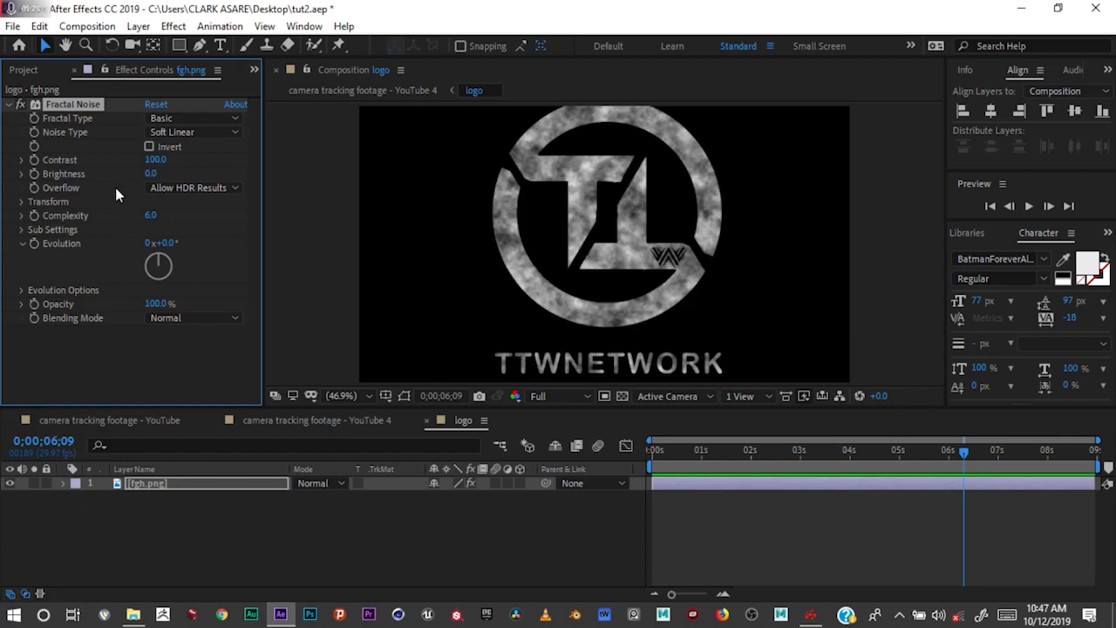
left_click(167, 132)
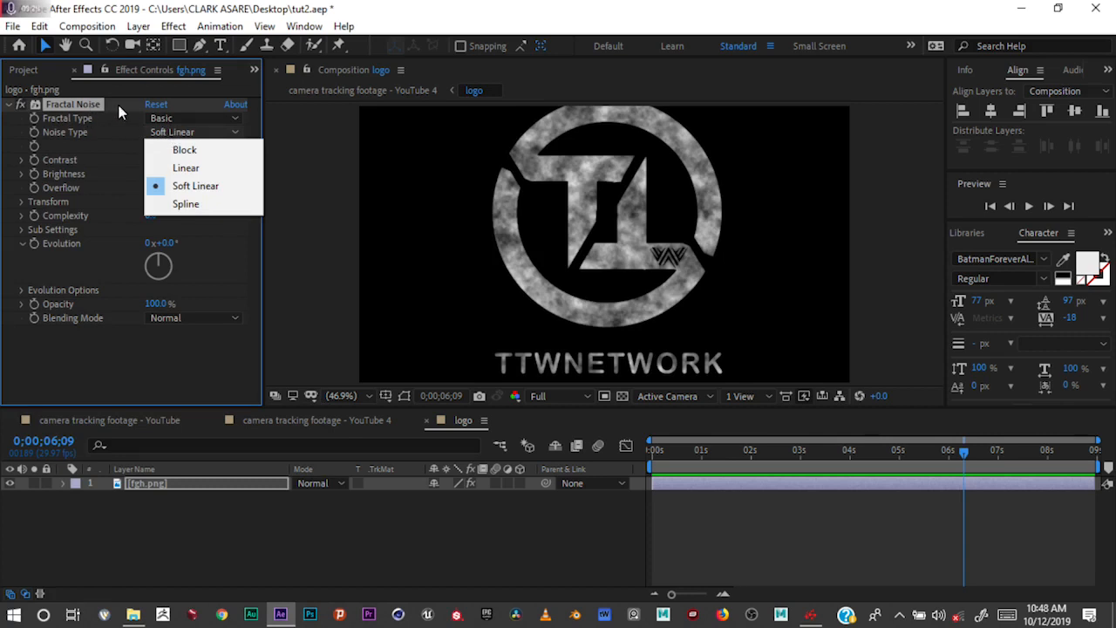
left_click(184, 150)
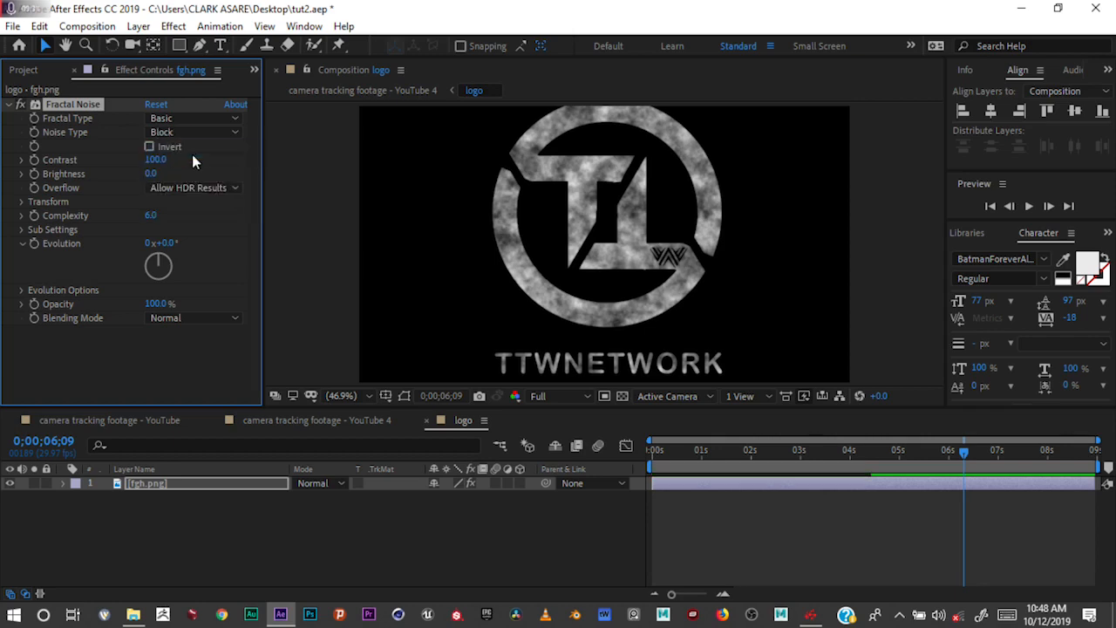
Delete the Fractal Noise effect from the fgh.png layer.
left_click(171, 27)
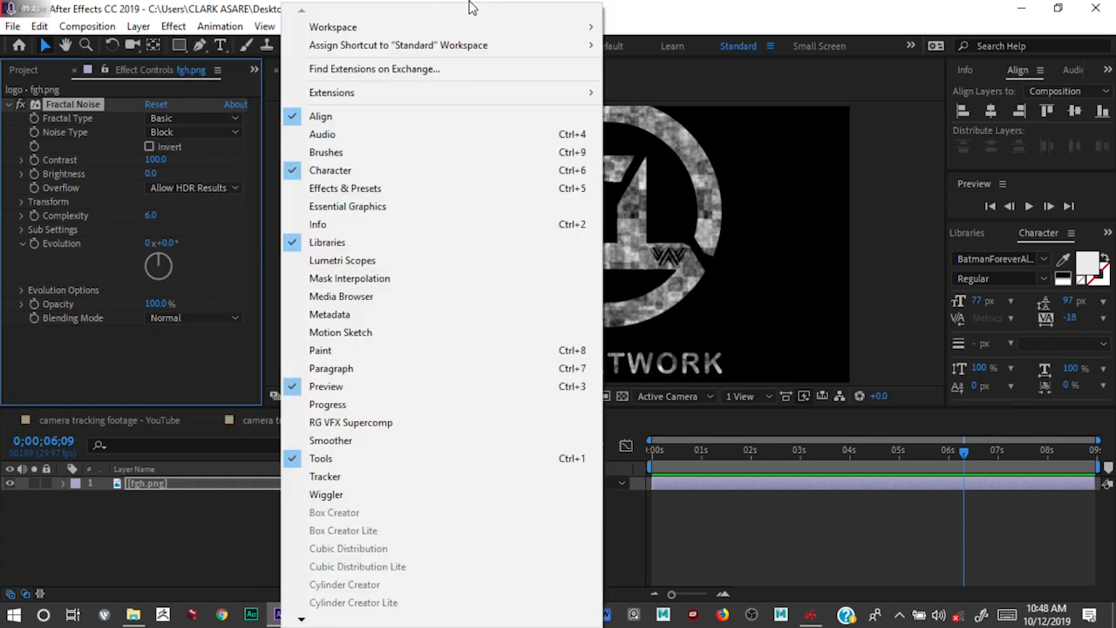
left_click(767, 7)
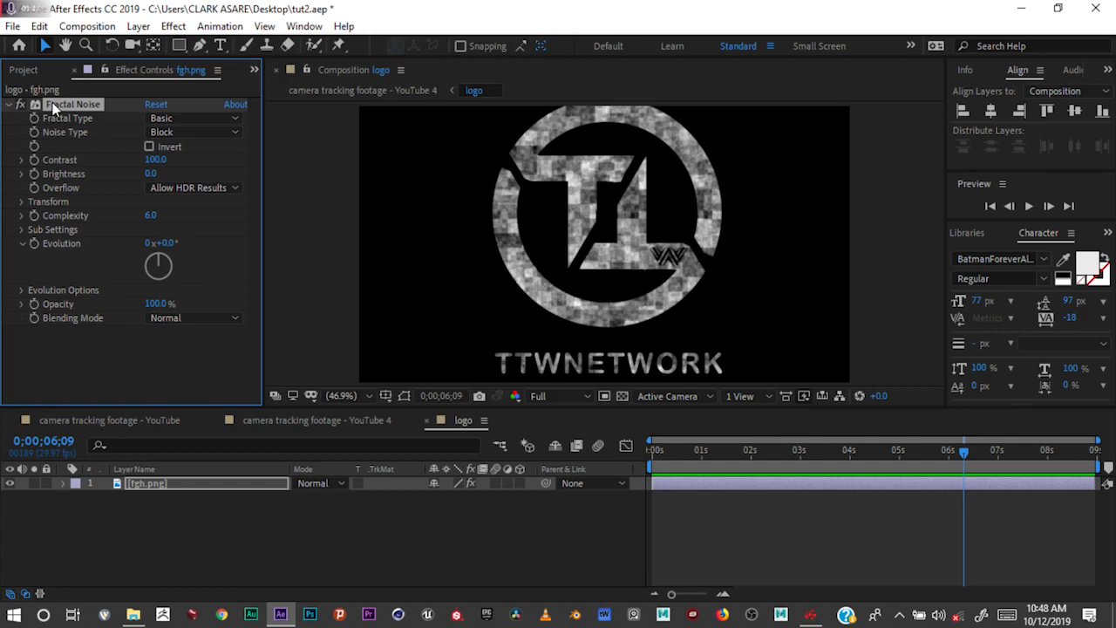
key("Delete")
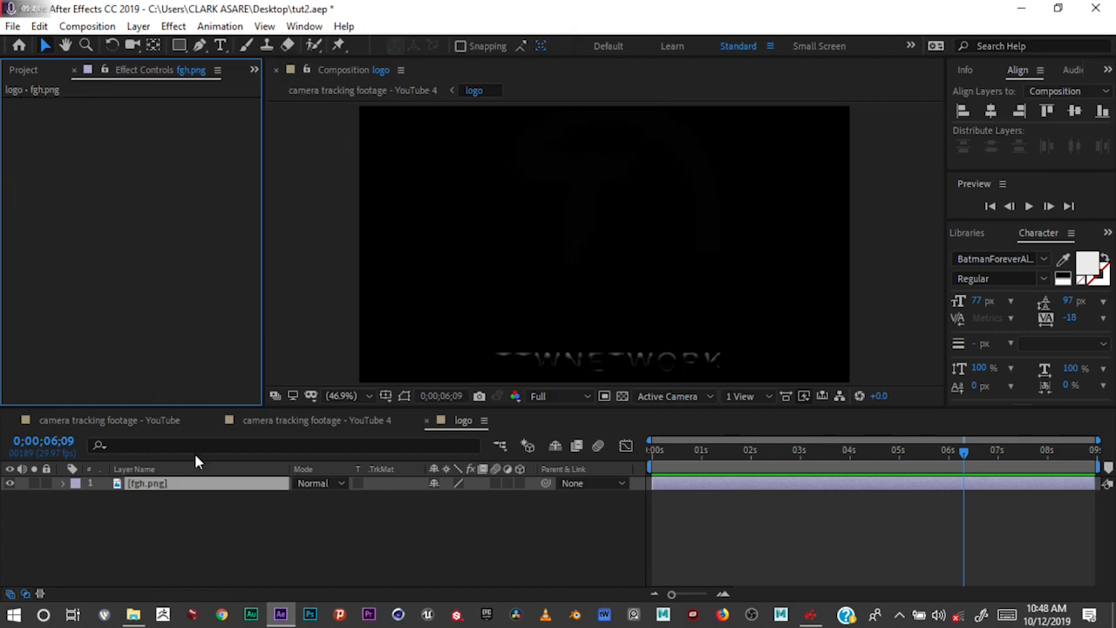
Apply the Fractal Noise effect from Noise & Grain to the fgh.png layer and set its noise type to Block.
left_click(183, 30)
mouse_move(287, 349)
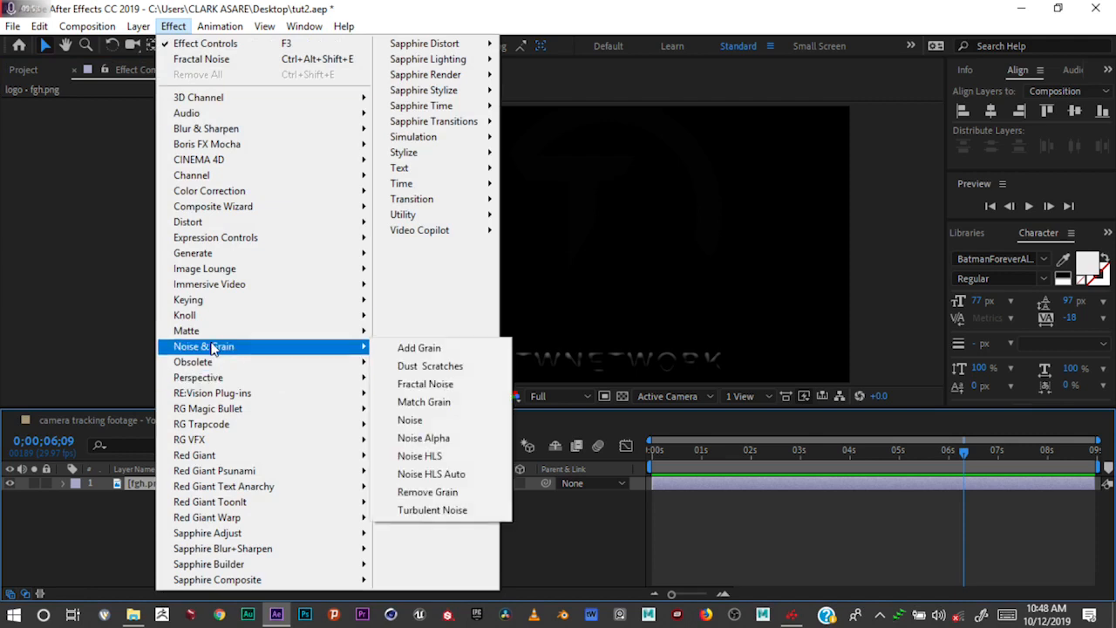
left_click(422, 384)
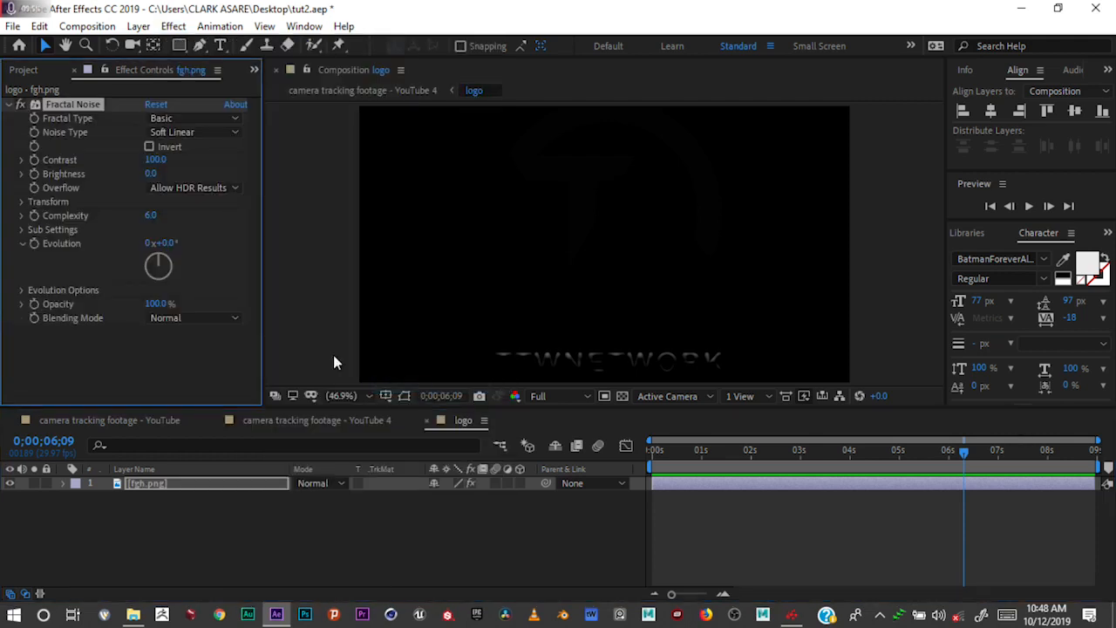
left_click(174, 131)
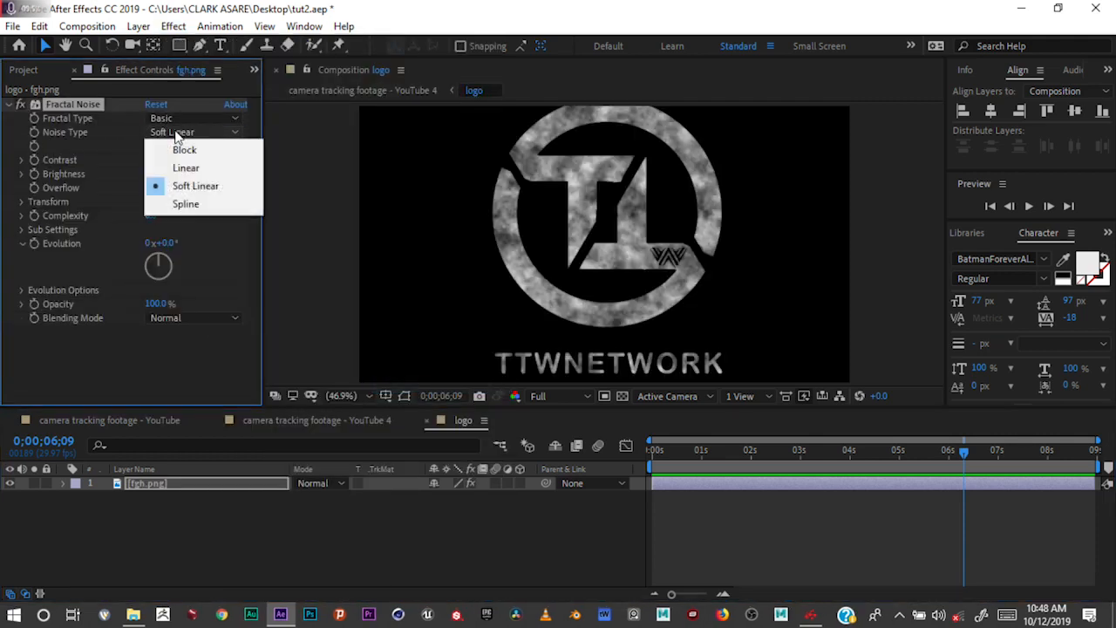
left_click(183, 152)
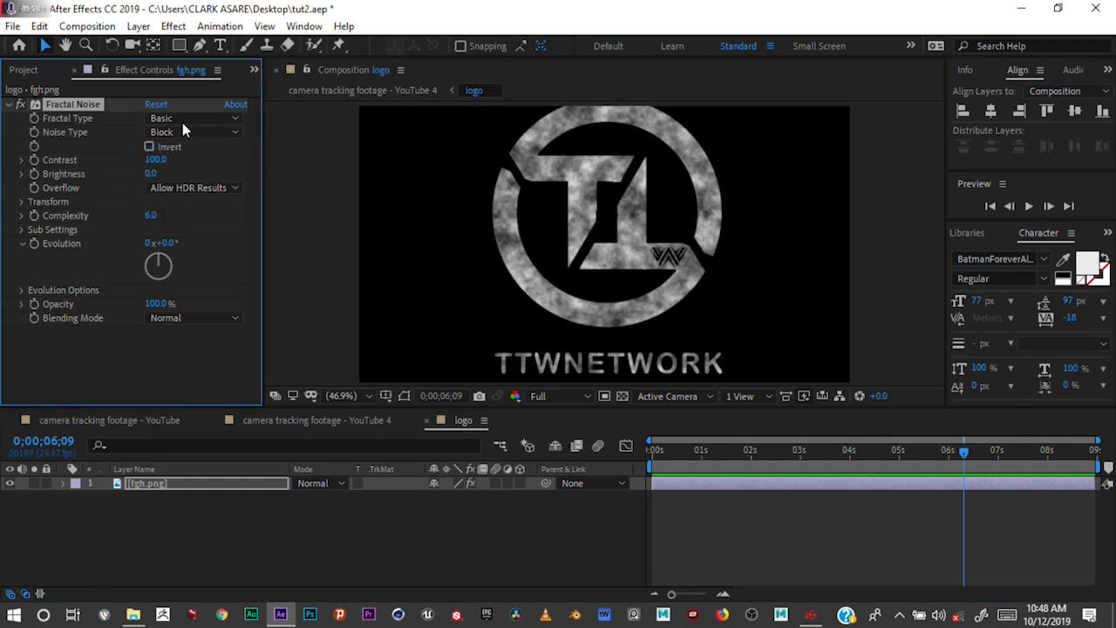
left_click(184, 120)
left_click(187, 122)
left_click(187, 121)
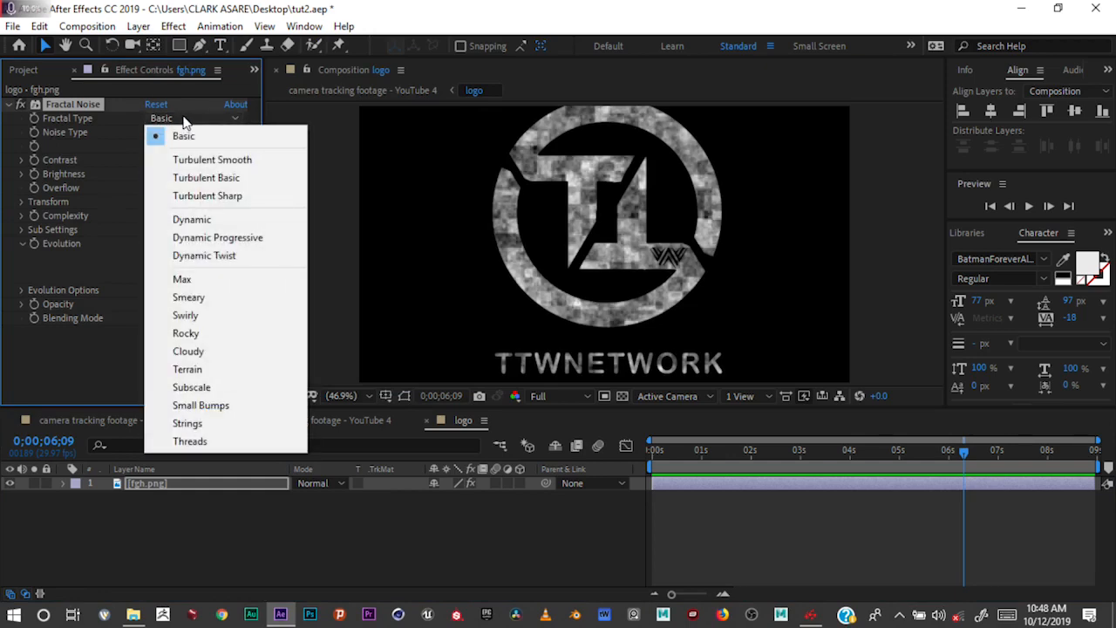
left_click(122, 125)
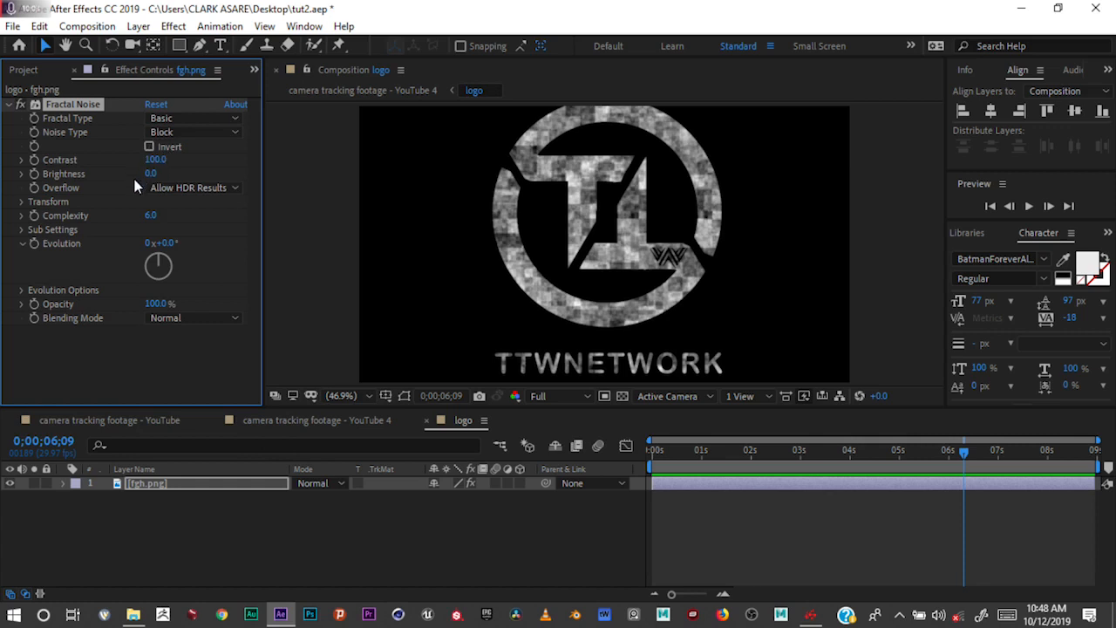
Turn off uniform scaling for the Fractal Noise and set scale width 503.3, scale height 423.2, contrast 130 and brightness 17.
left_click(22, 202)
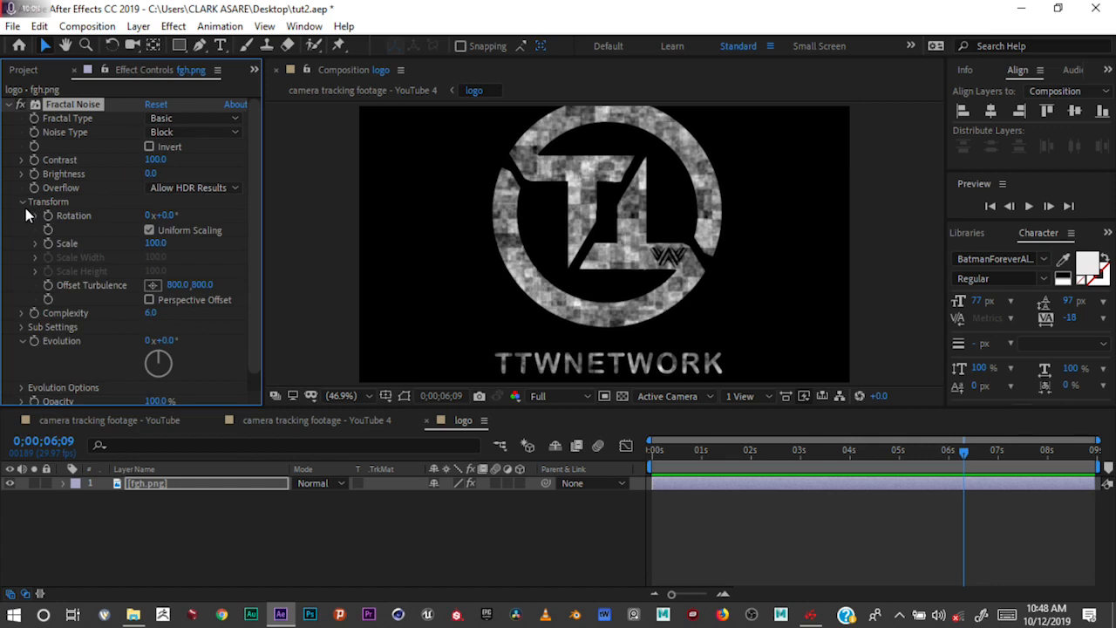
left_click(149, 231)
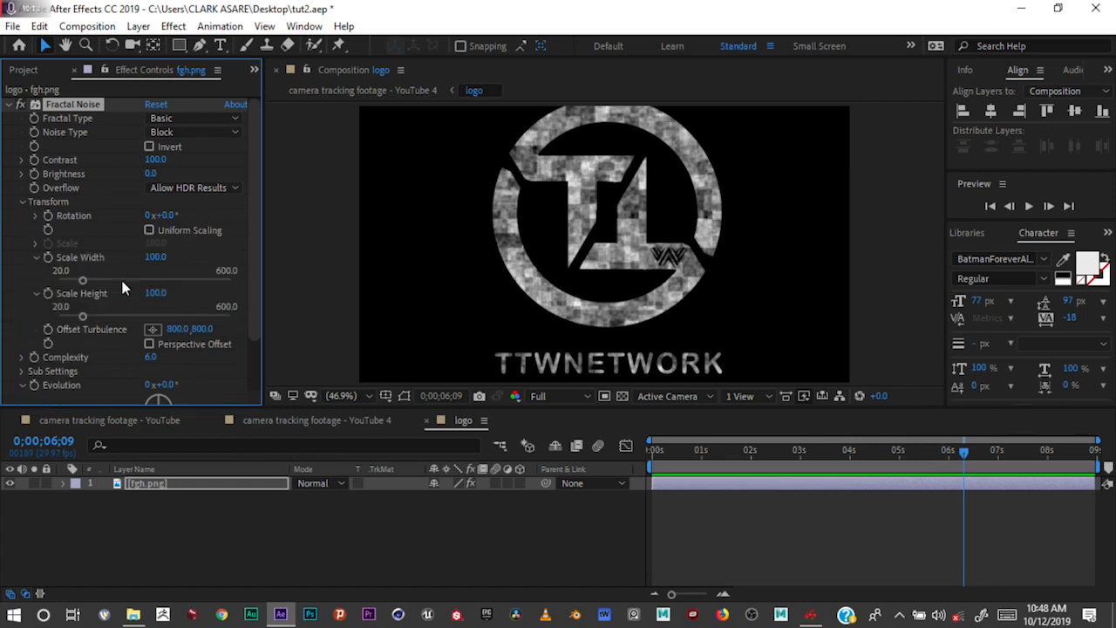
left_click_drag(86, 276, 148, 273)
left_click_drag(87, 316, 179, 313)
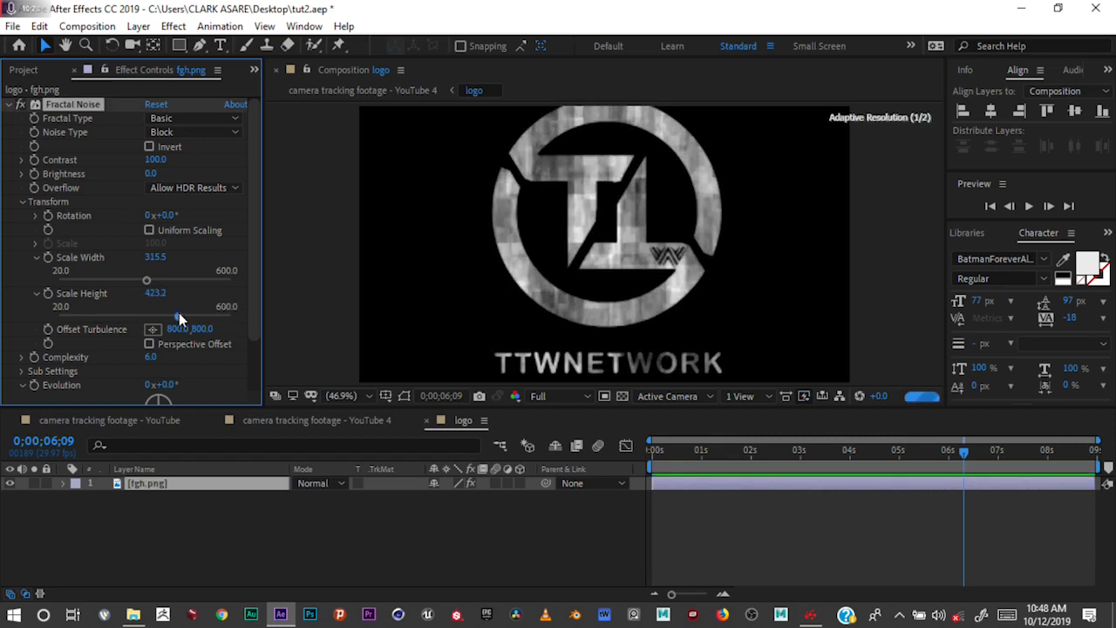
left_click_drag(143, 280, 202, 278)
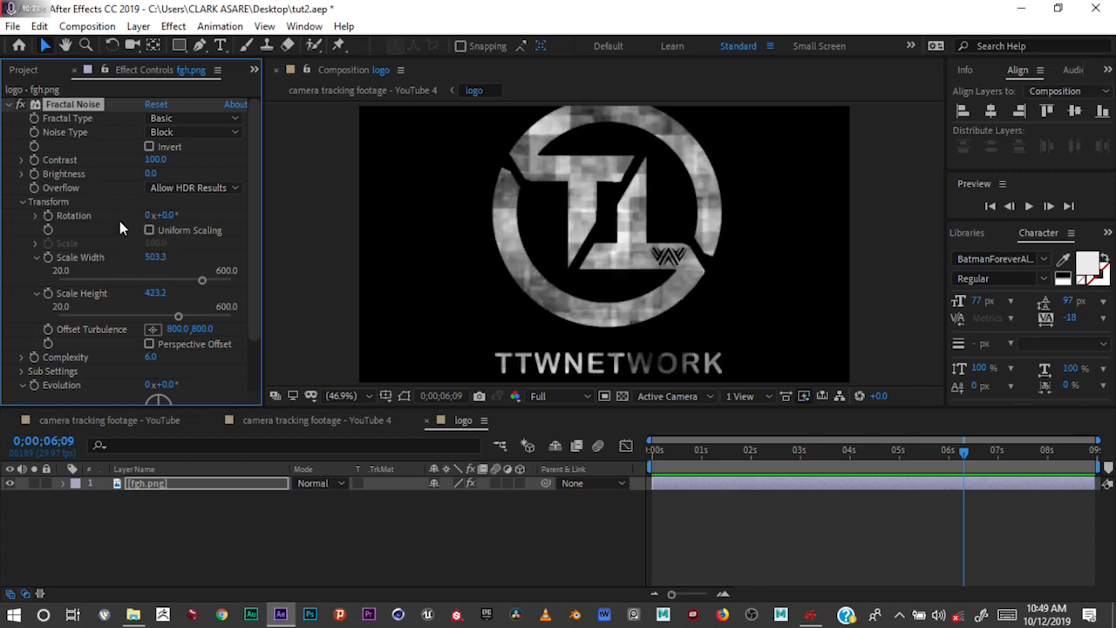
mouse_move(165, 160)
left_mouse_down()
mouse_move(183, 161)
mouse_move(153, 174)
mouse_move(163, 175)
left_mouse_up()
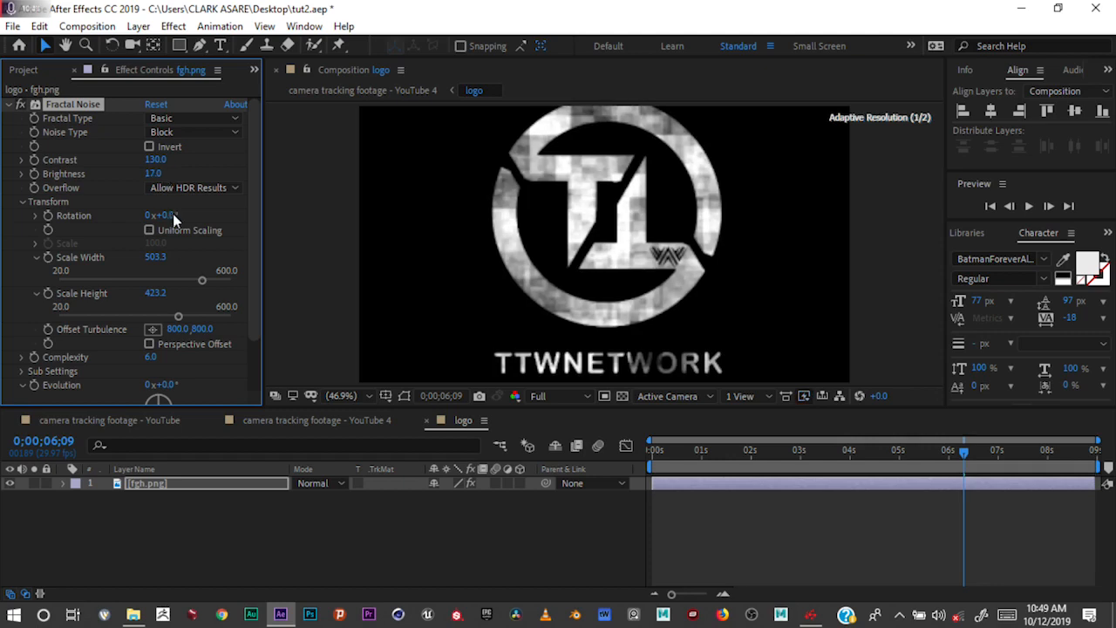
Set the fgh.png layer's blending mode to Multiply and check the logo in the footage composition.
left_click(166, 536)
left_click(202, 485)
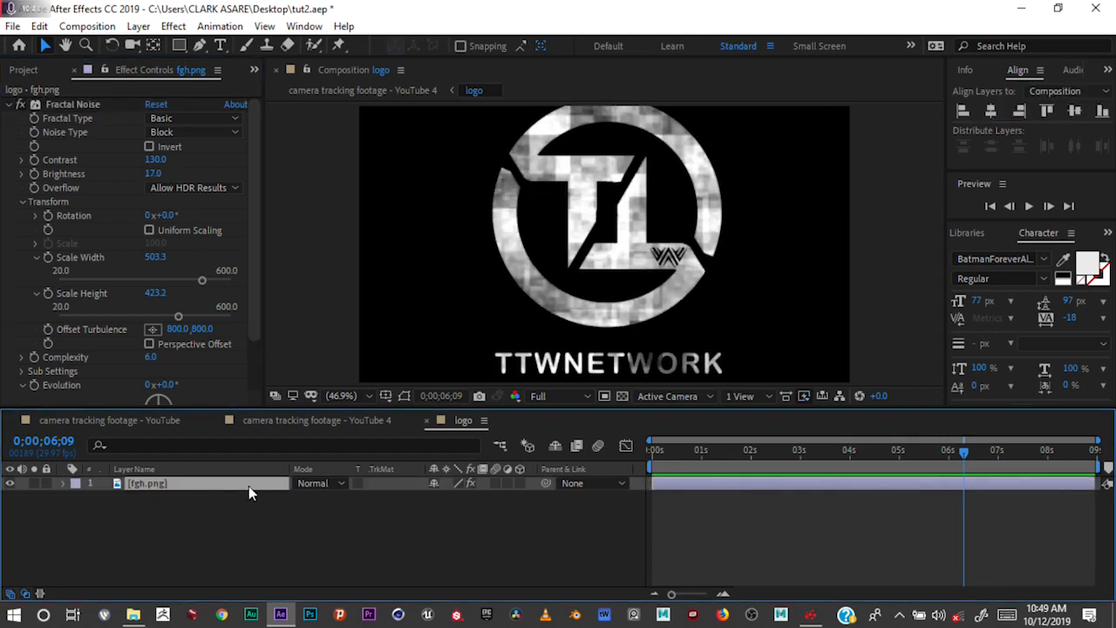
left_click(315, 484)
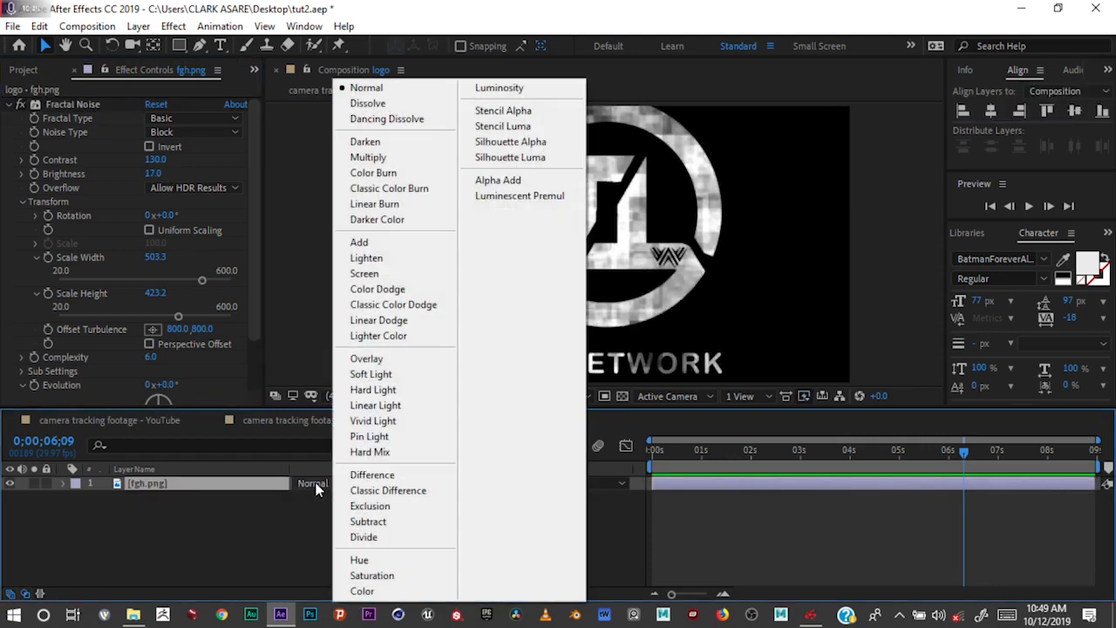
left_click(232, 514)
left_click(309, 484)
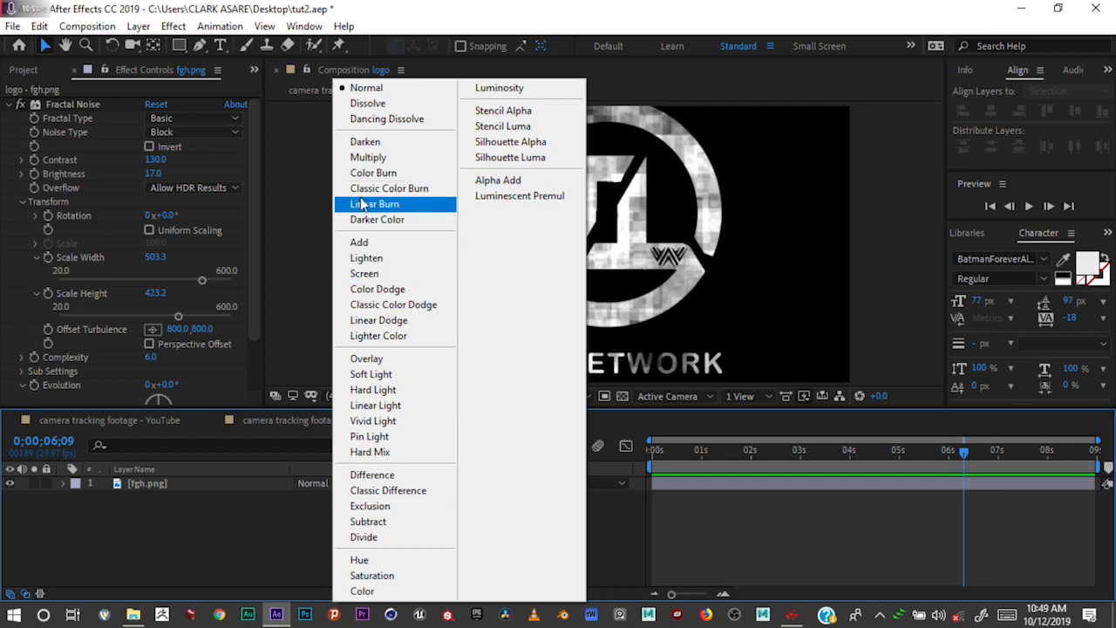
left_click(384, 159)
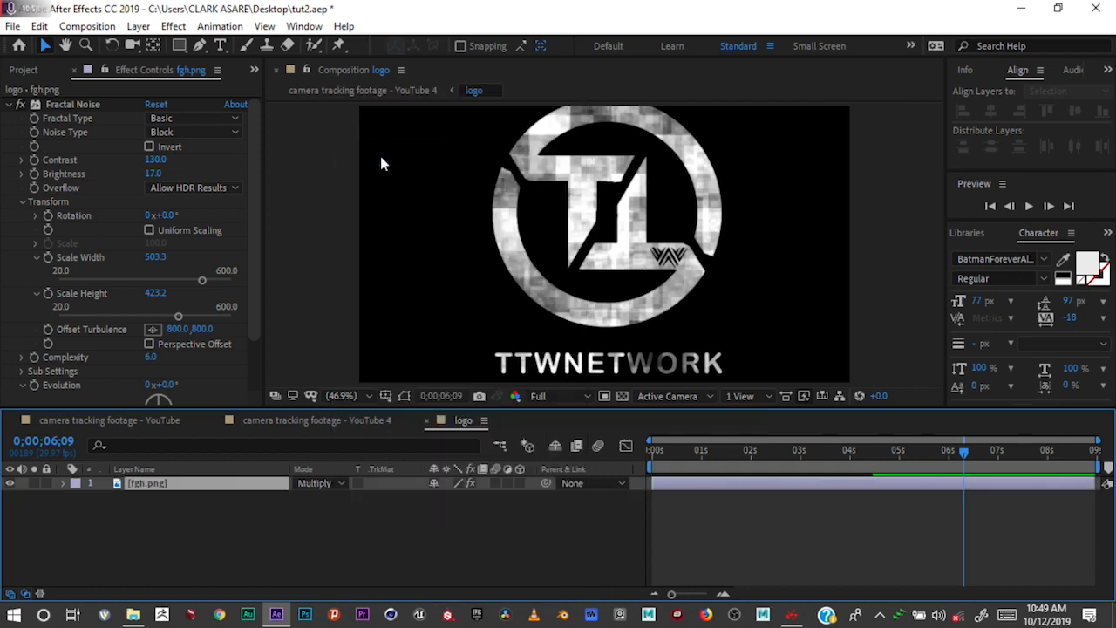
left_click(295, 419)
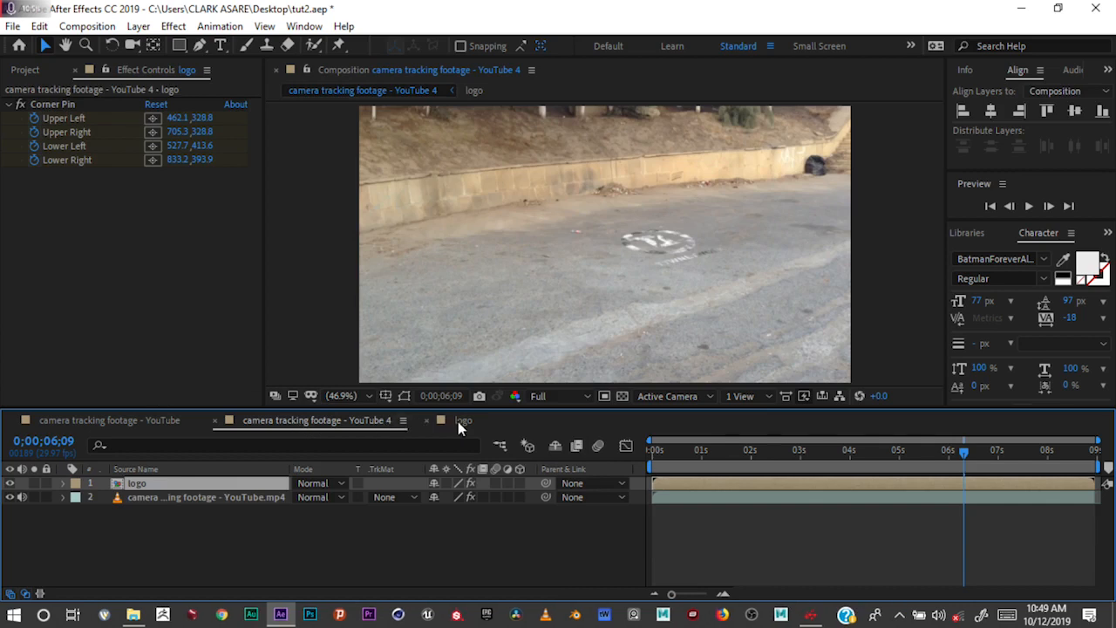
left_click_drag(964, 456, 1083, 458)
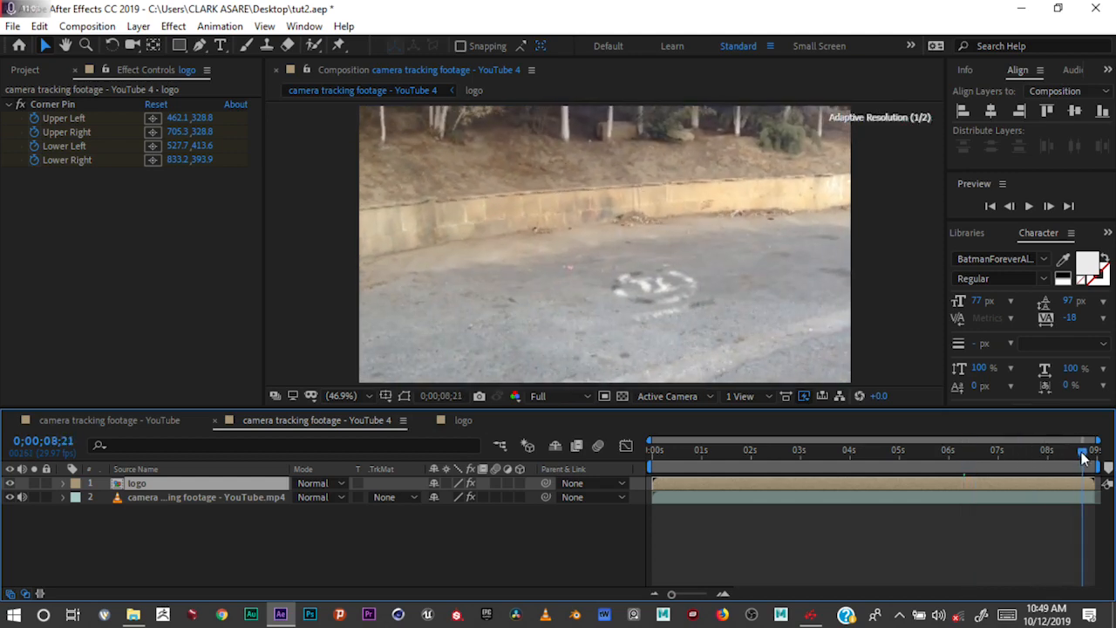
Lower the Fractal Noise contrast on fgh.png to 60 and scrub the footage composition to check the logo.
left_click(468, 422)
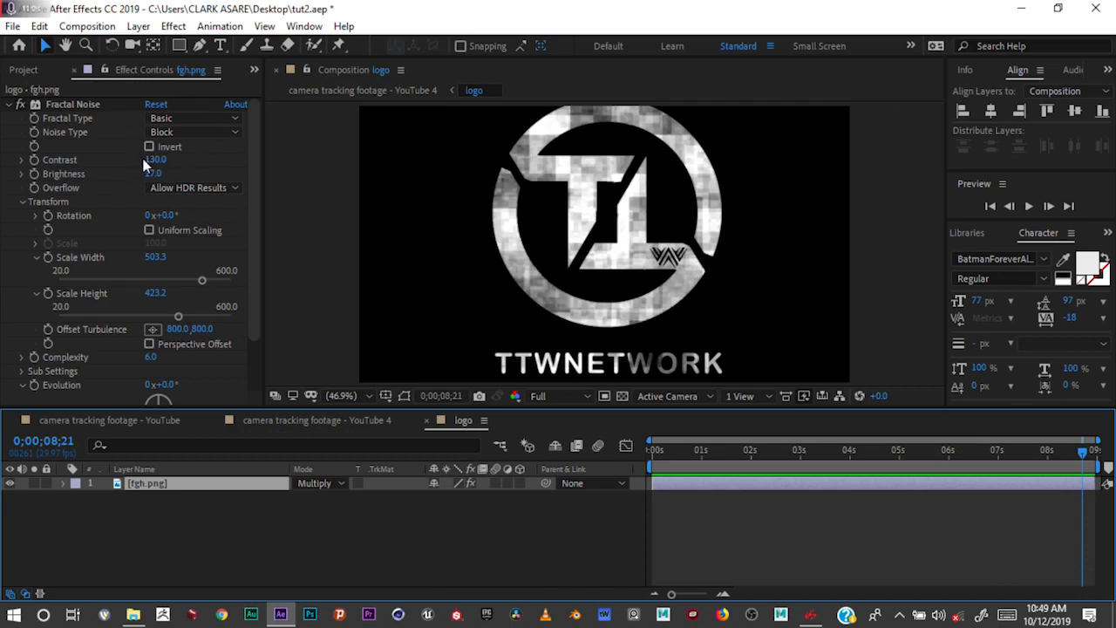
left_click_drag(153, 162, 111, 162)
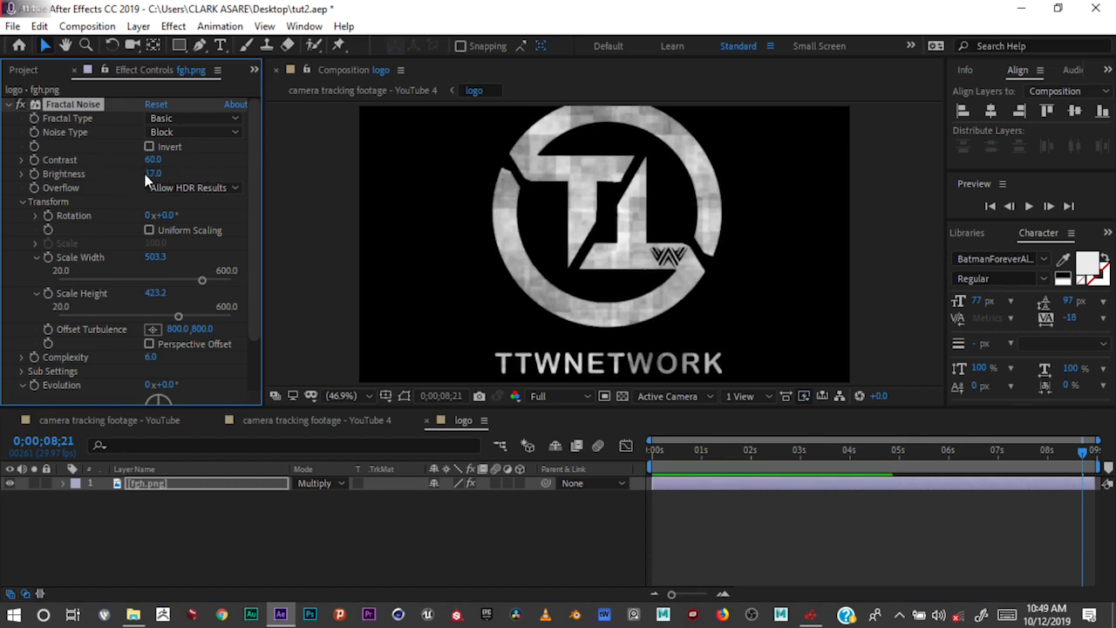
left_click(272, 421)
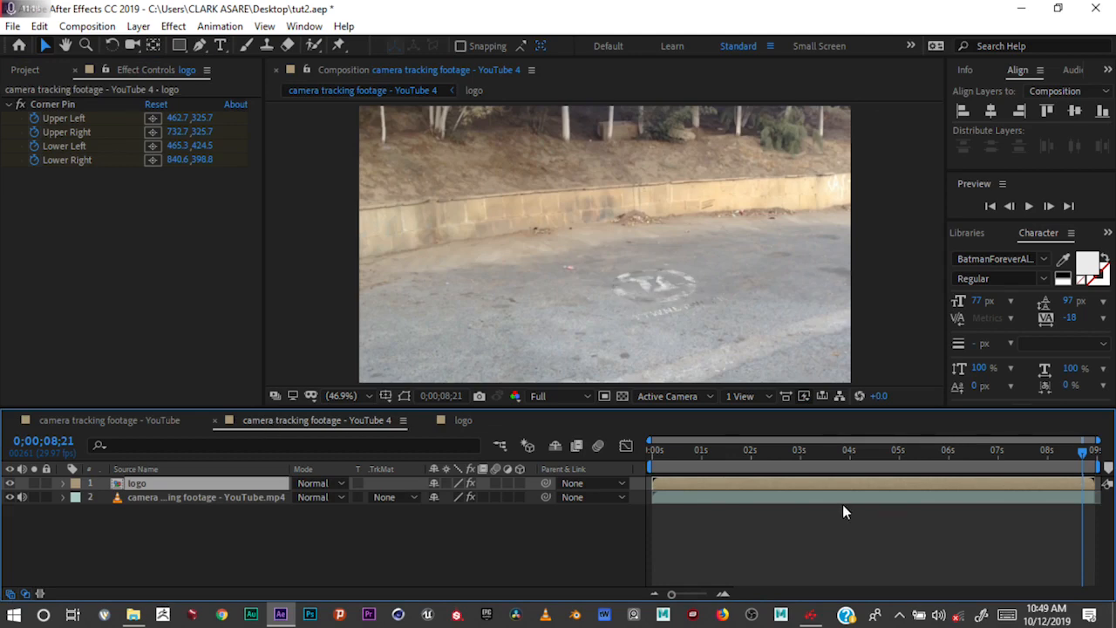
left_click_drag(815, 451, 1078, 445)
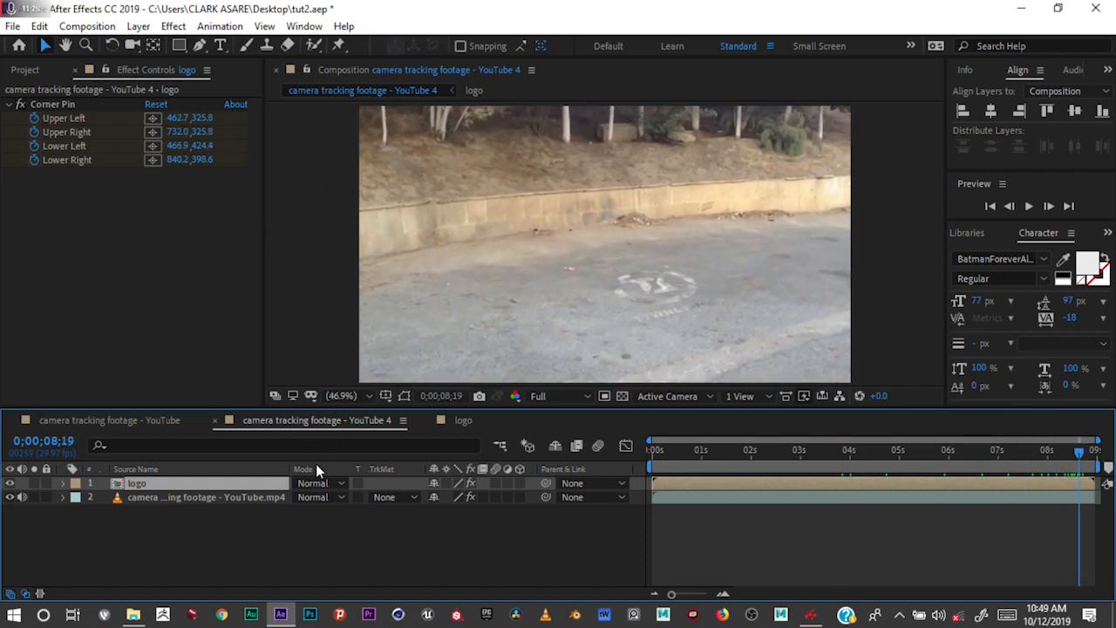
Set the logo layer's blending mode to Multiply in the footage composition and return fgh.png inside the logo composition to Normal.
left_click(331, 483)
left_click(391, 160)
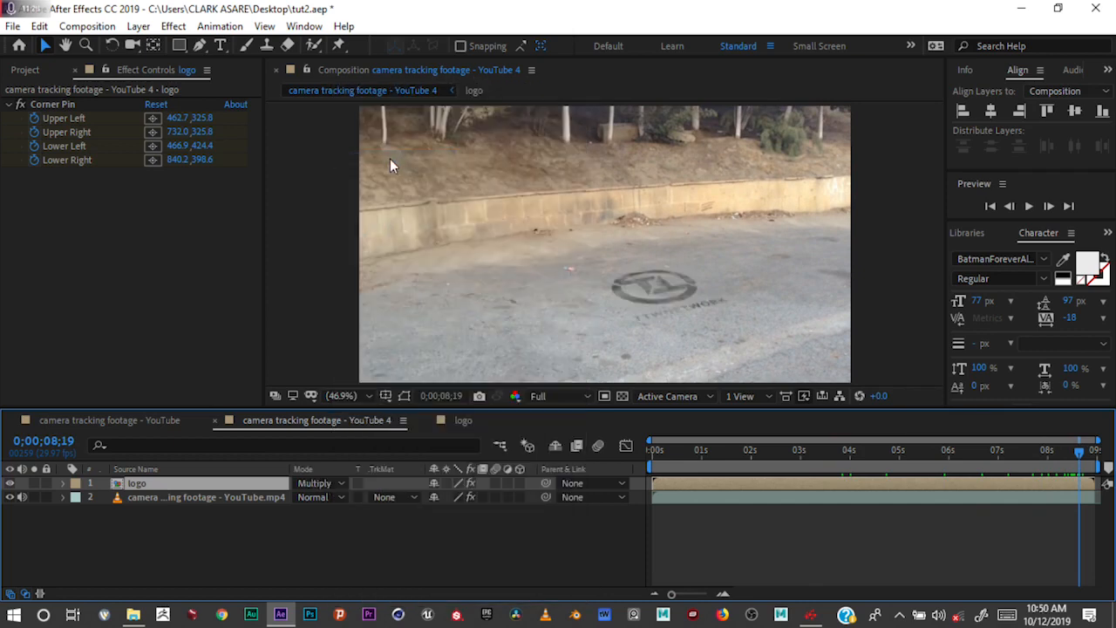
left_click(463, 420)
left_click(335, 483)
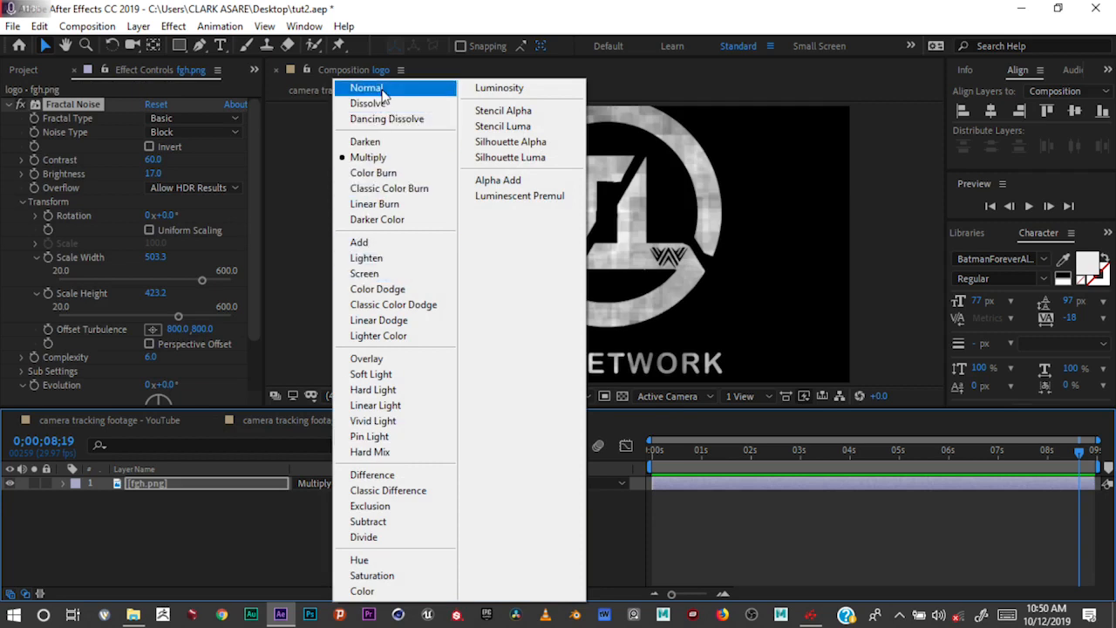
left_click(366, 88)
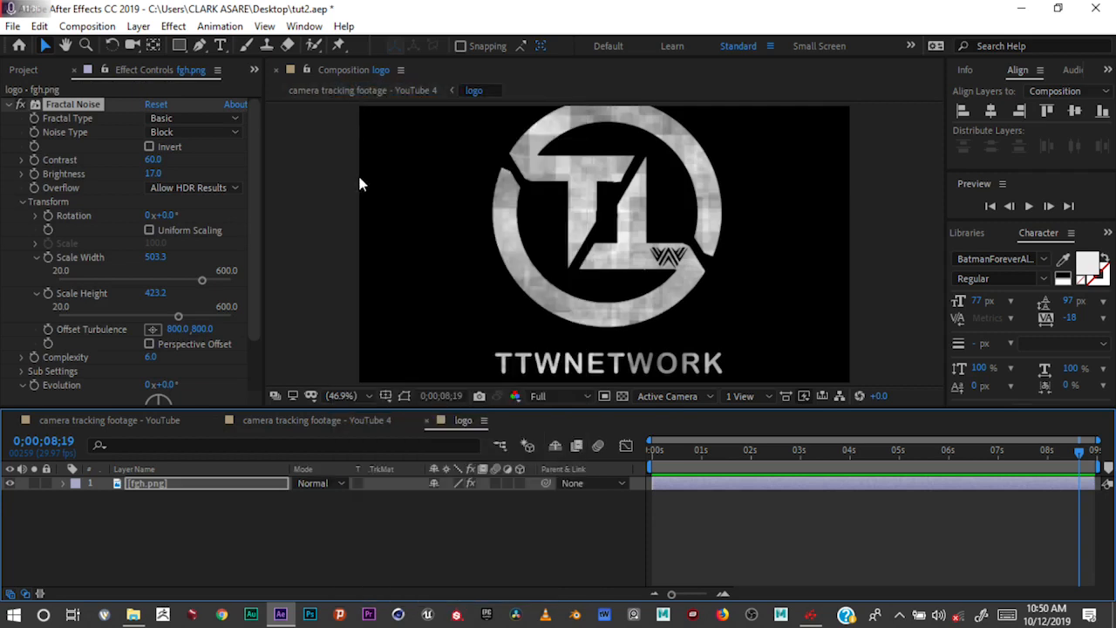
left_click(288, 422)
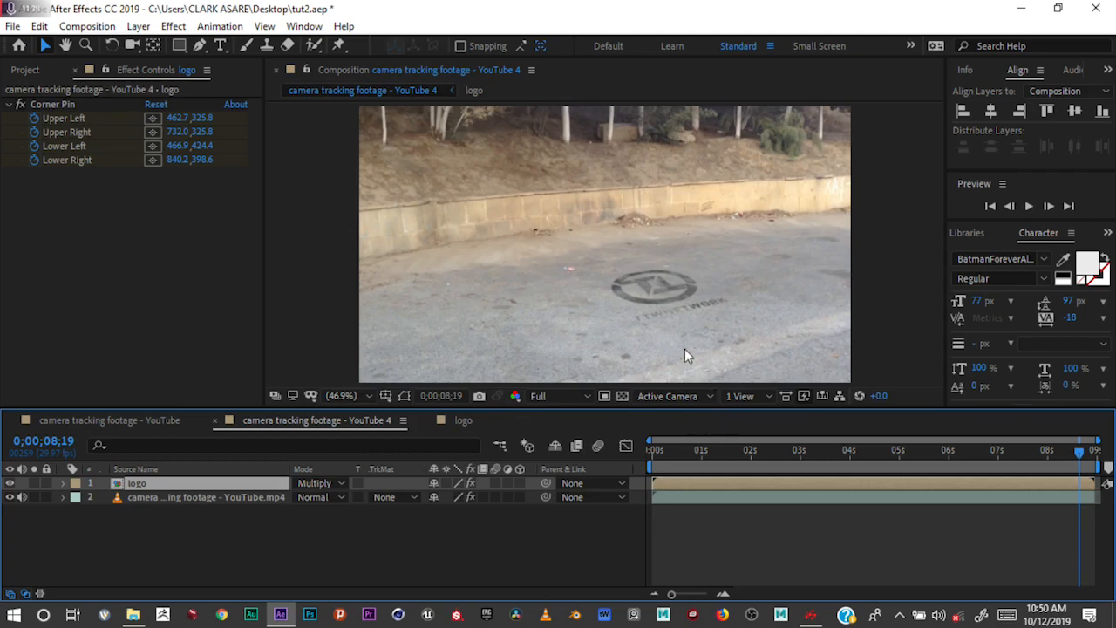
Play back the footage composition in the enlarged viewer to review the logo tracked on the asphalt.
left_click(463, 420)
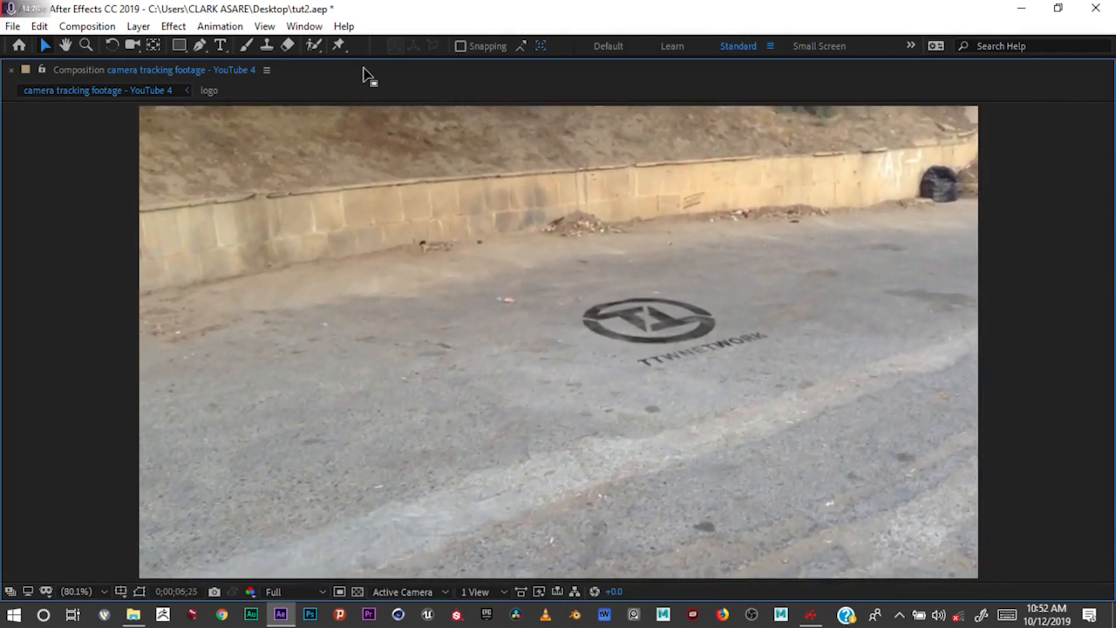
key("space")
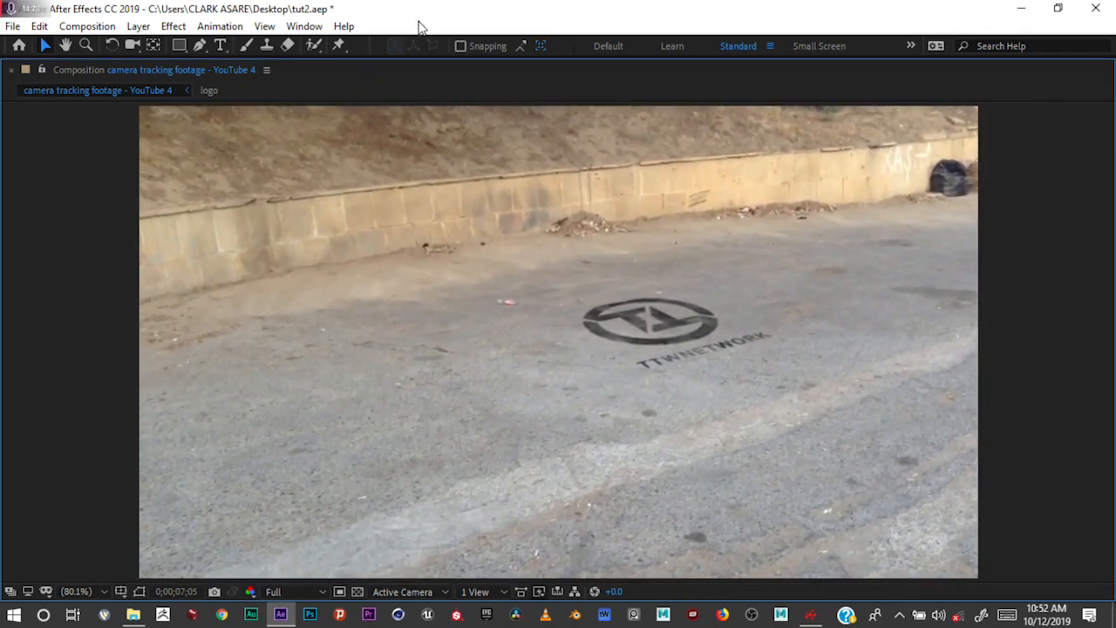